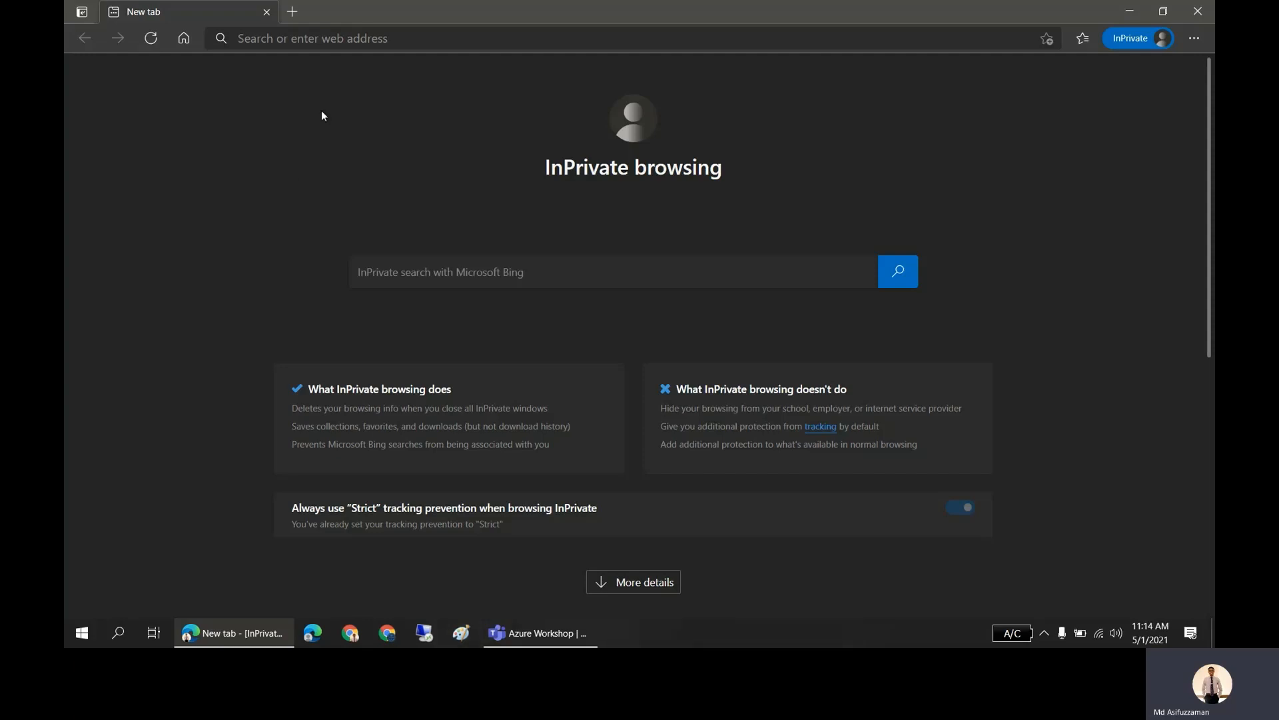
Step: Open the Azure portal at portal.azure.com
left_click(422, 41)
type("portal.azure.com")
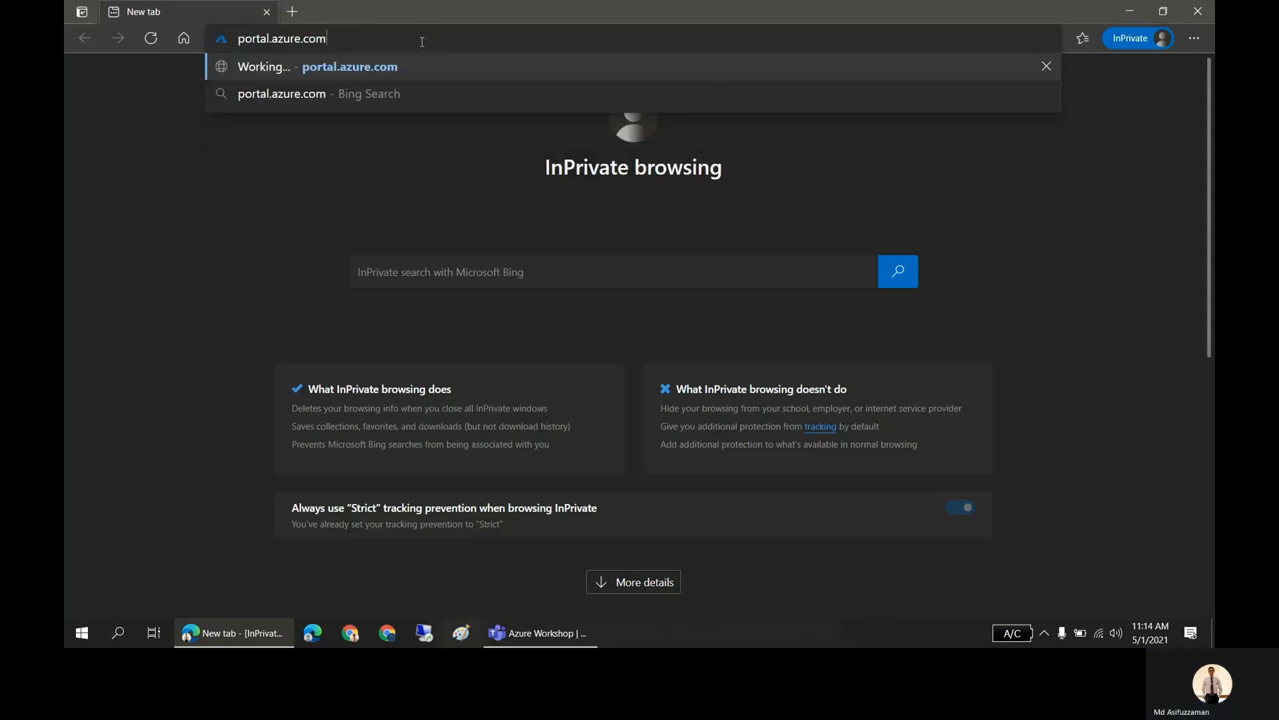
key("Return")
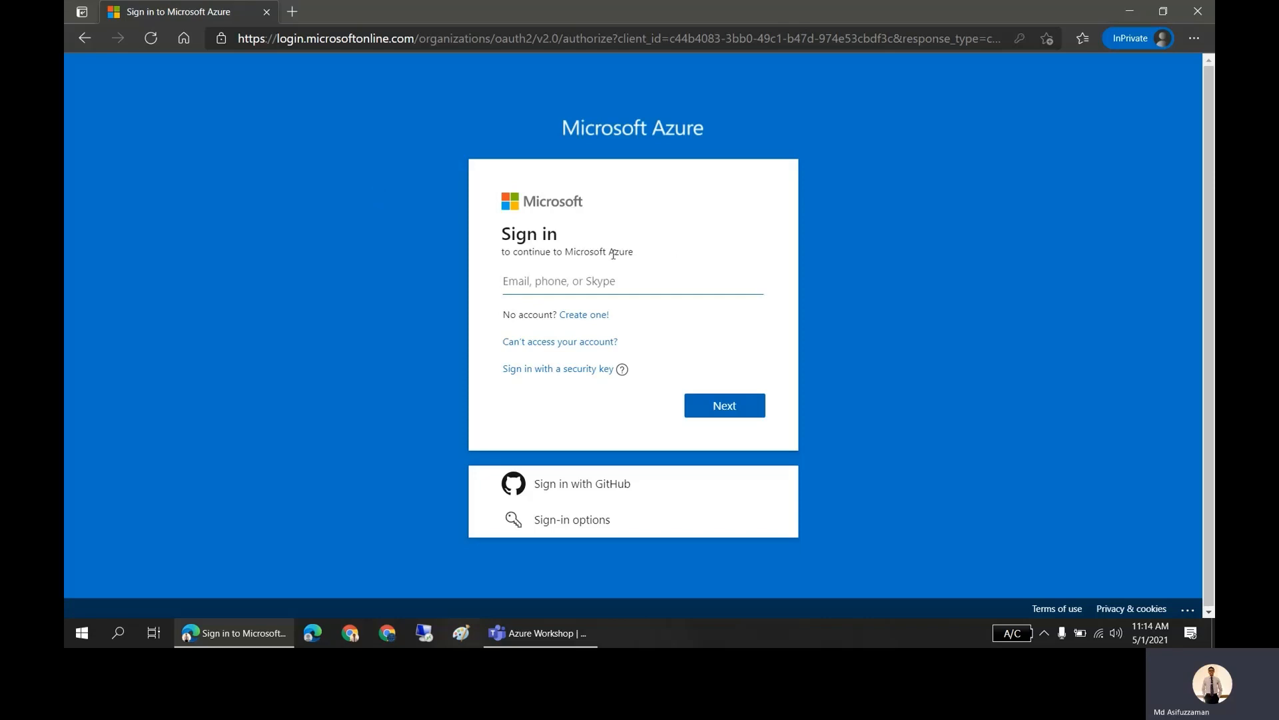
Step: Sign in to Microsoft Azure with the account e-mail and password, declining to stay signed in
left_click(677, 284)
type("m")
key("Down")
key("Return")
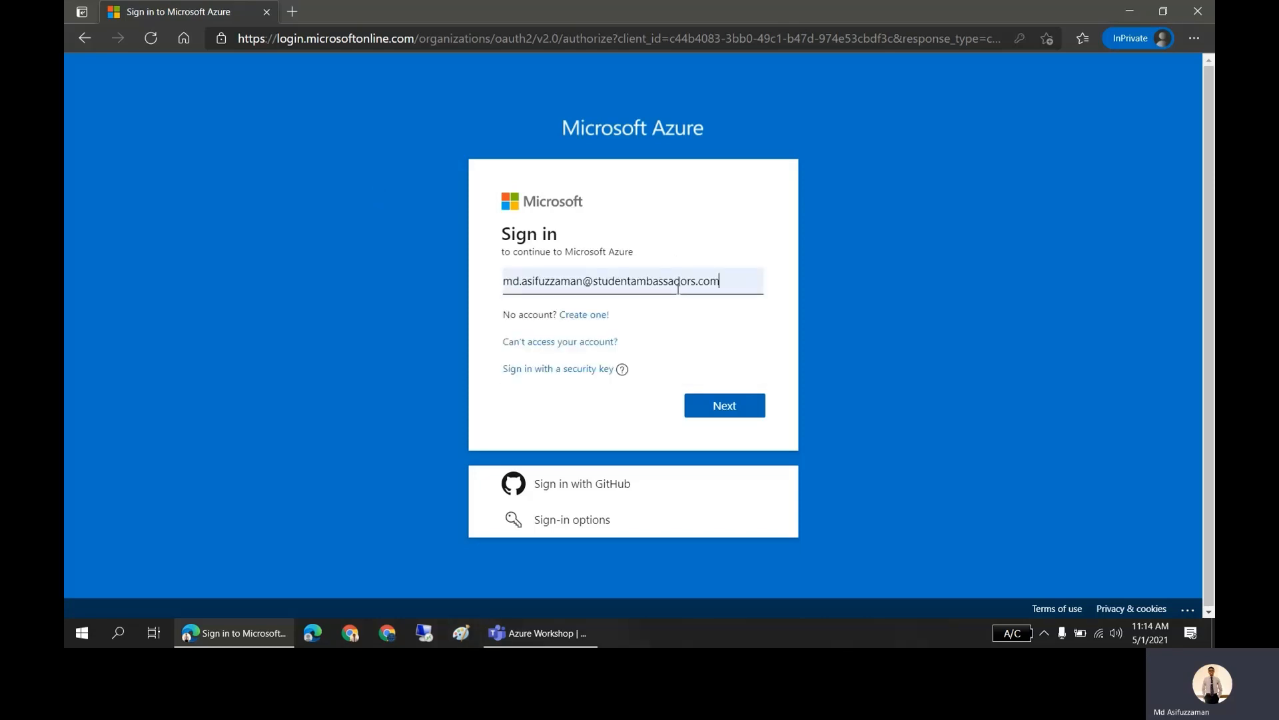
key("Return")
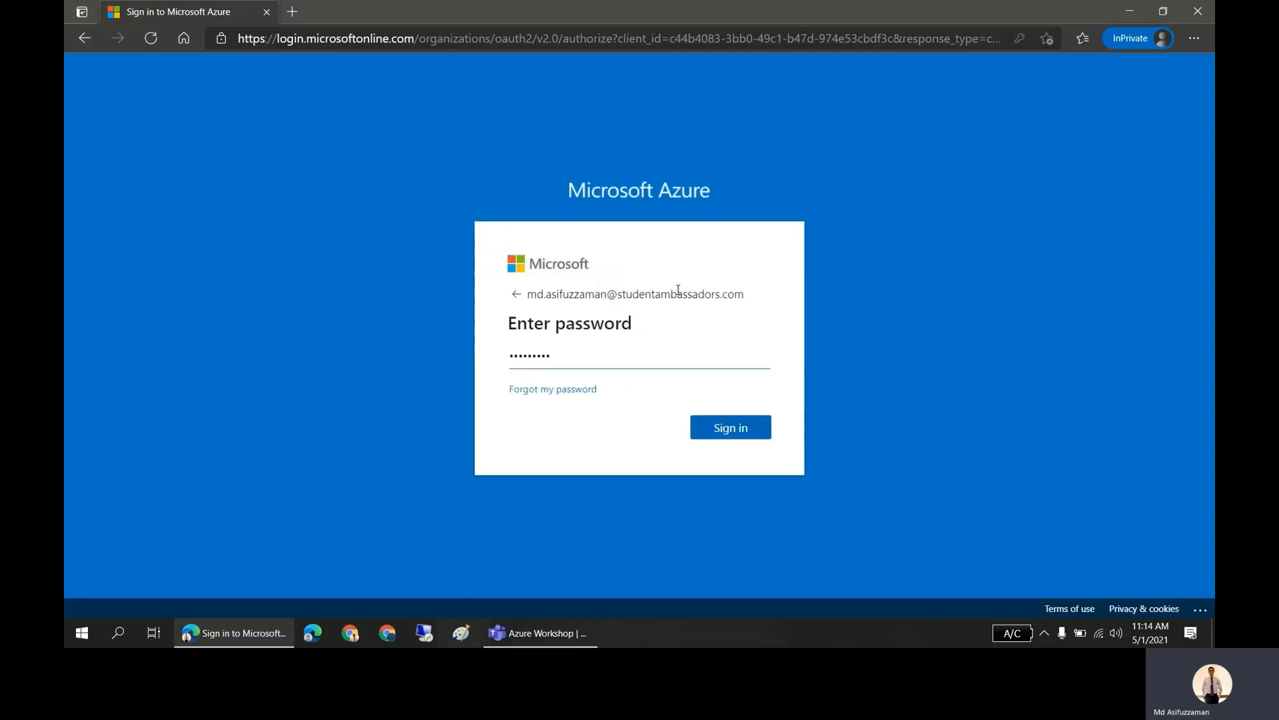
key("Return")
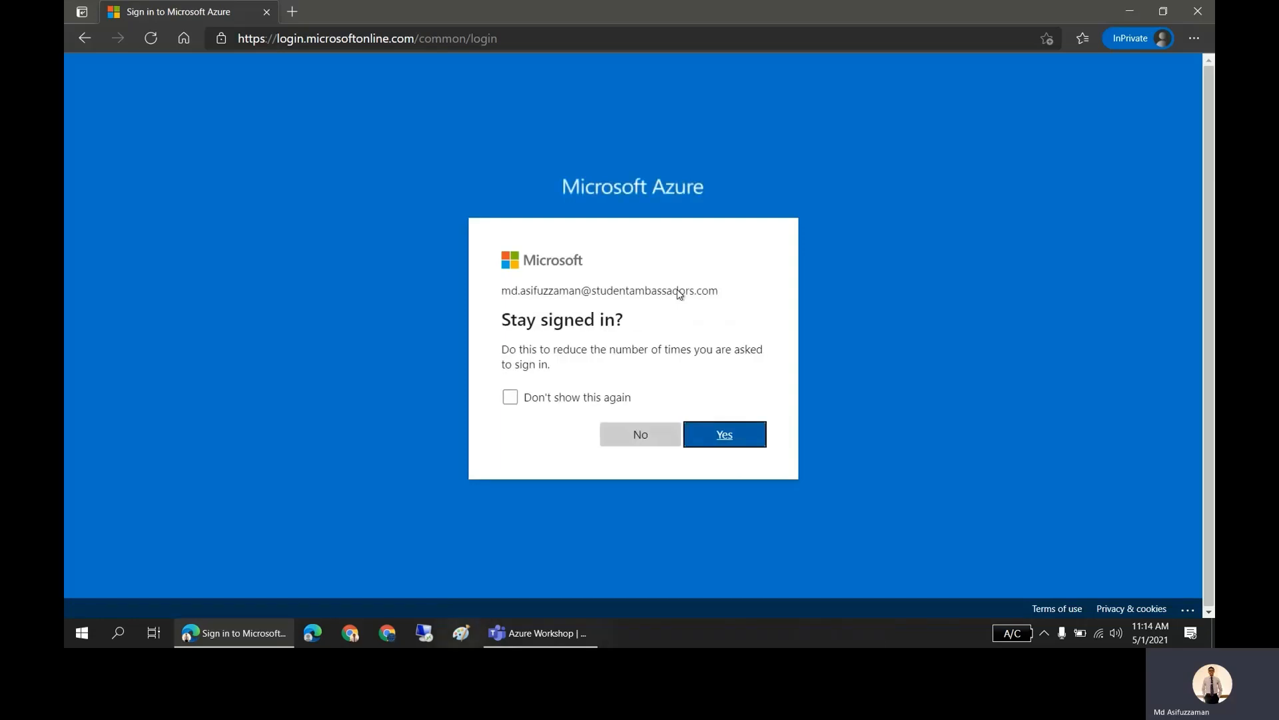
left_click(637, 442)
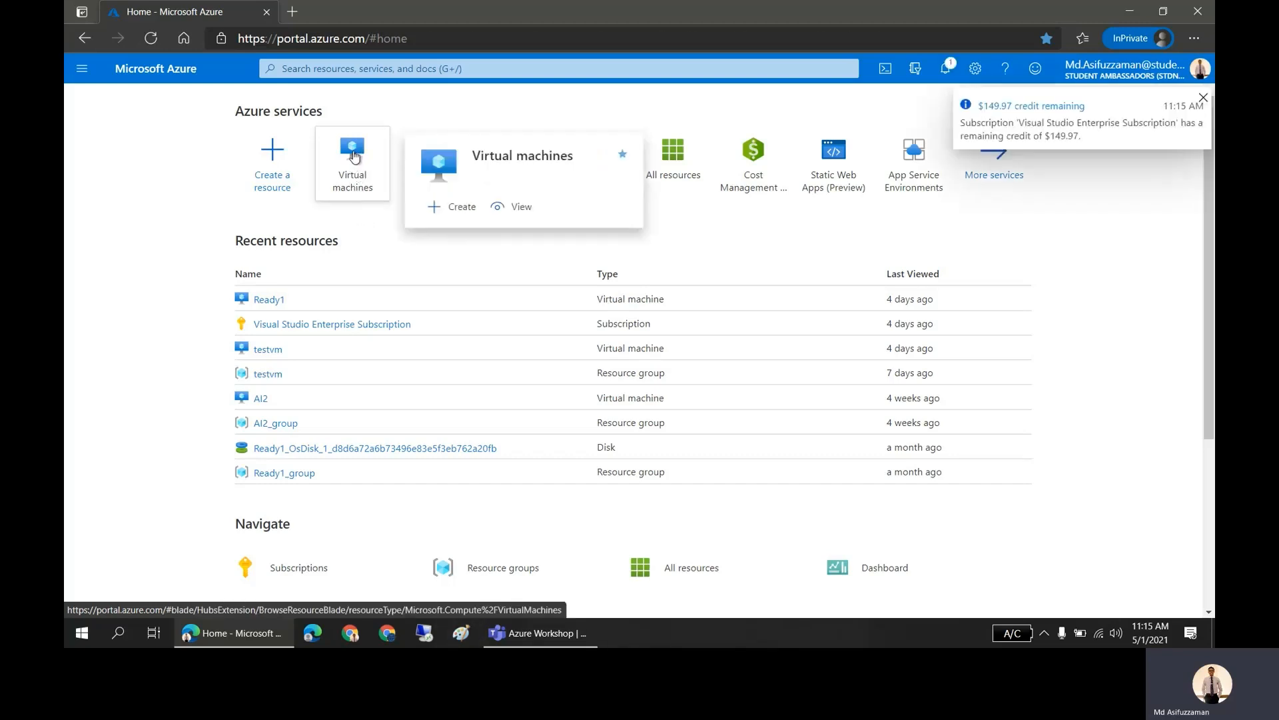
Step: Start creating a new virtual machine from the virtual machines list
left_click(356, 156)
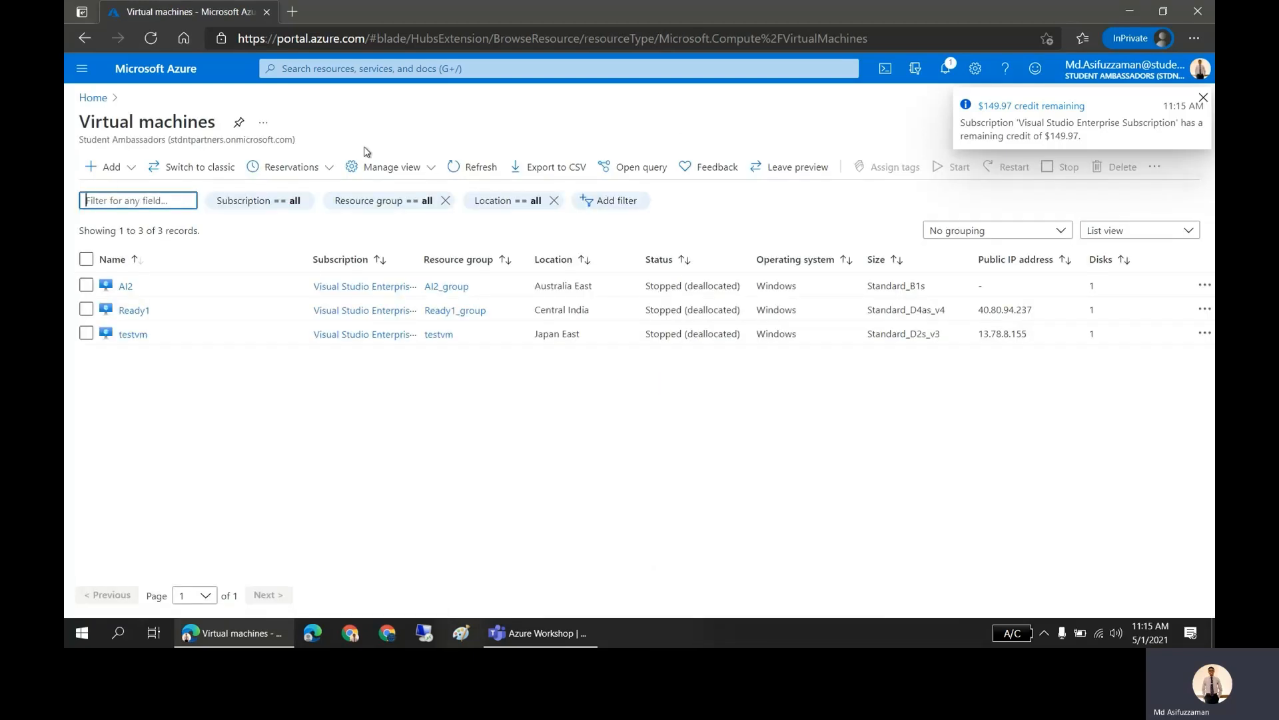
left_click(131, 171)
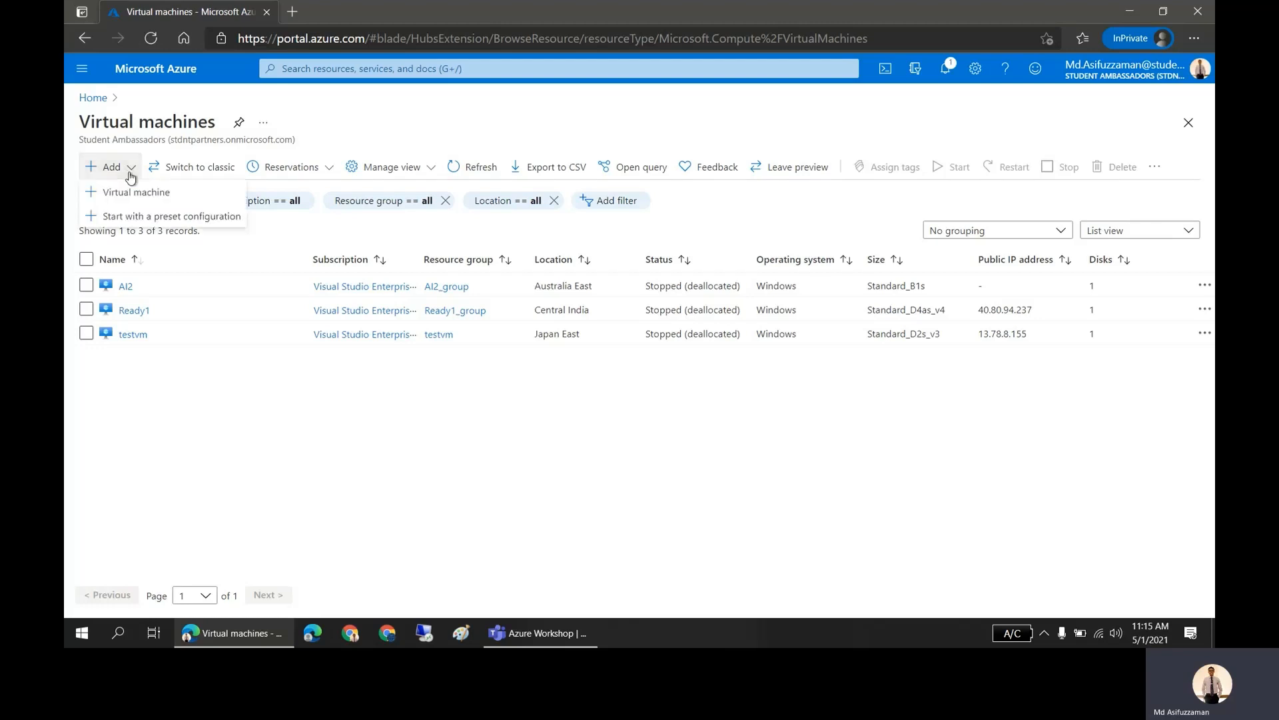
left_click(145, 196)
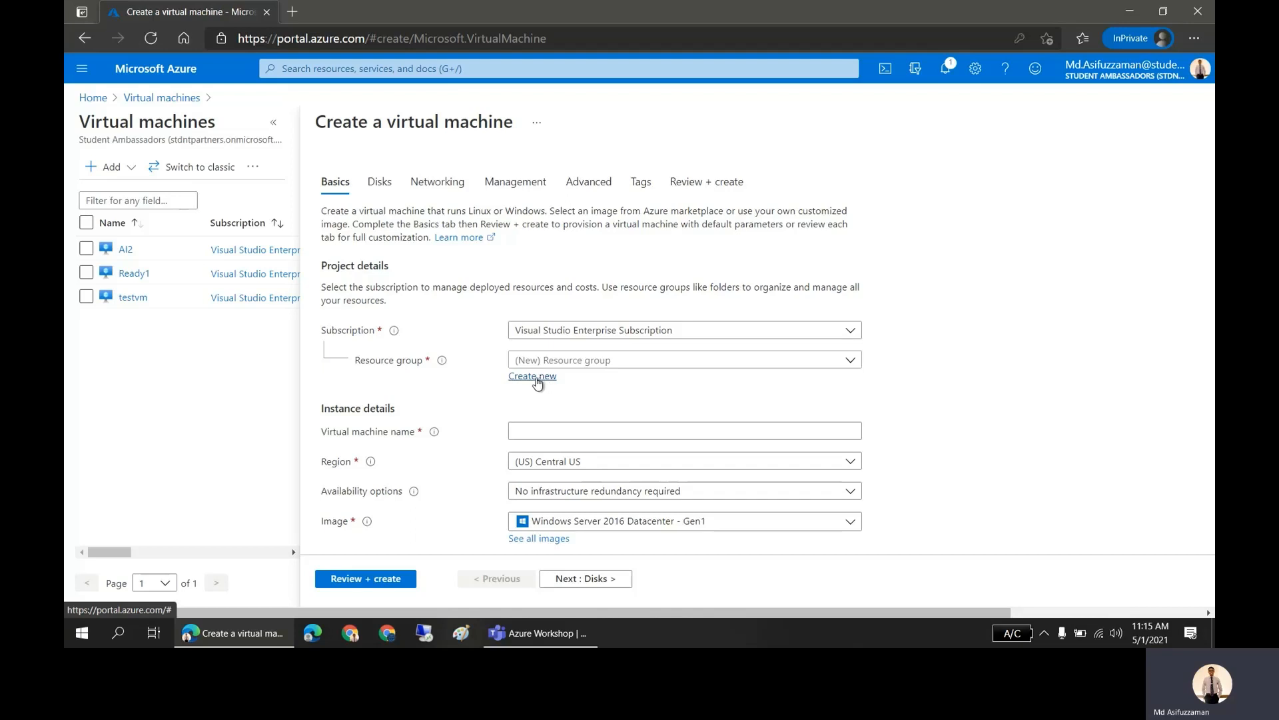
Step: Create a new resource group named exp for the virtual machine
left_click(537, 382)
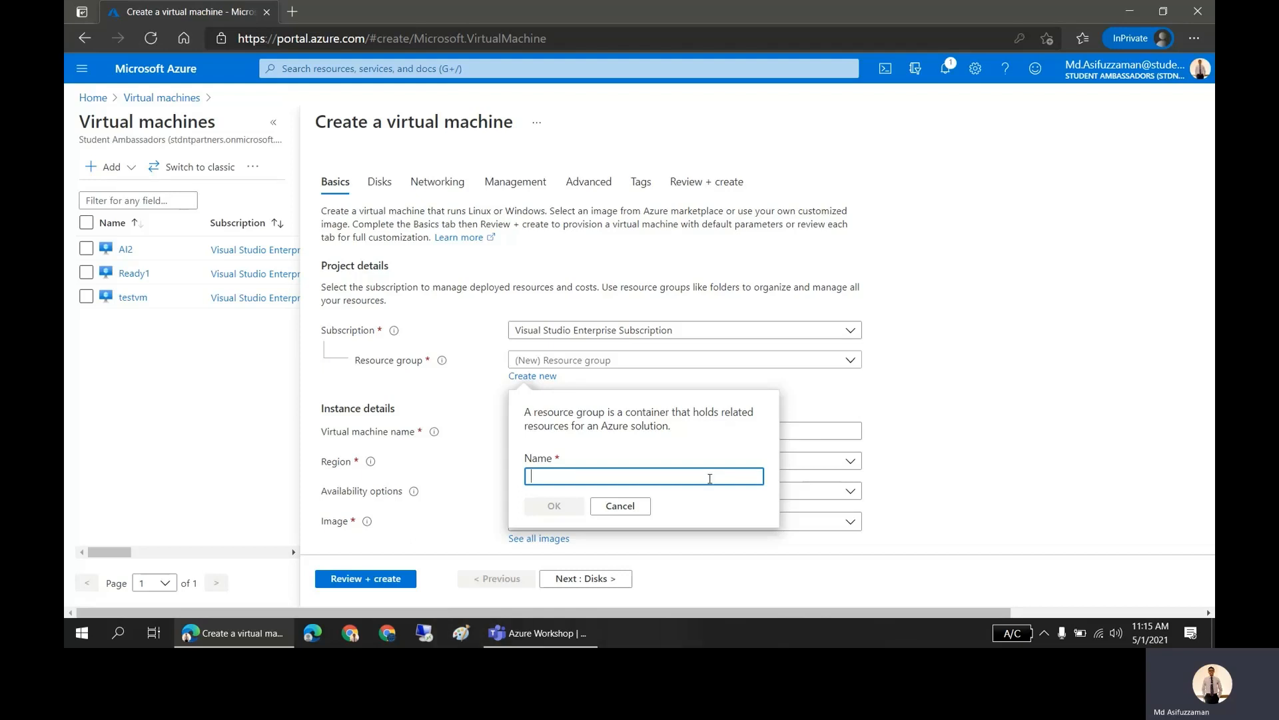
type("exp")
left_click(543, 508)
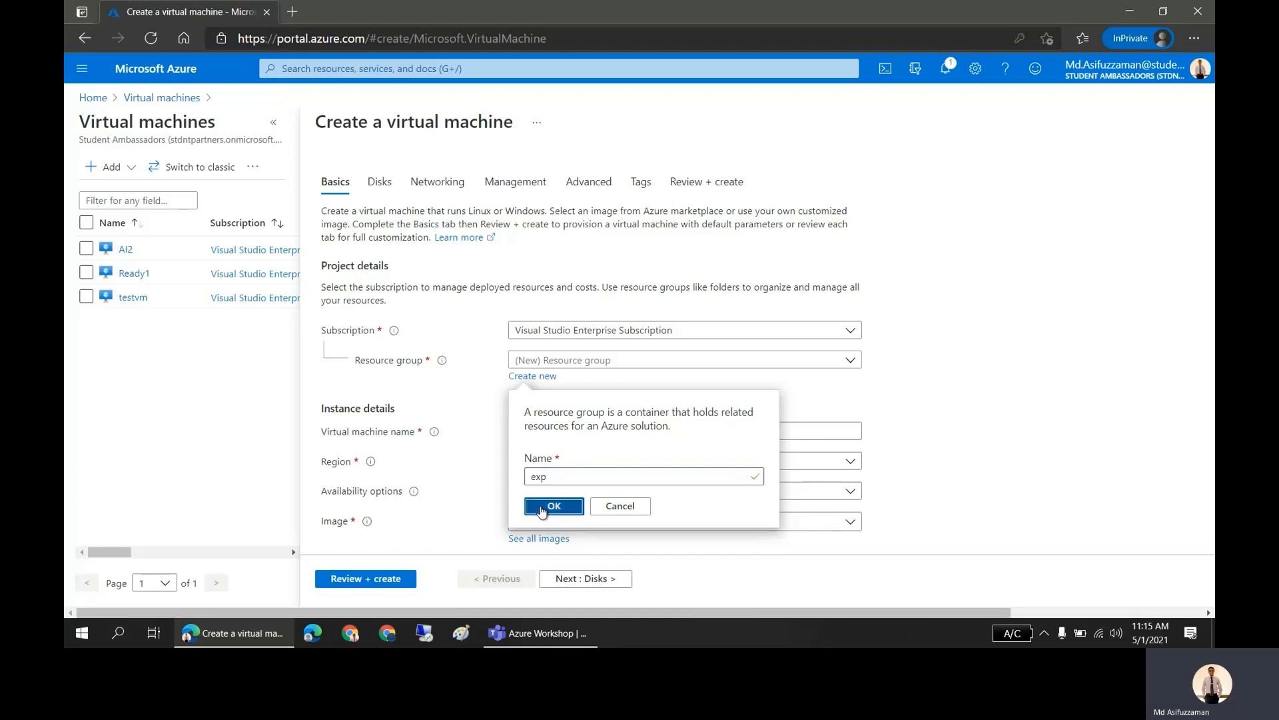
Step: Name the virtual machine EXP-PC and set its region to (Europe) North Europe
scroll(906, 341, "down", 3)
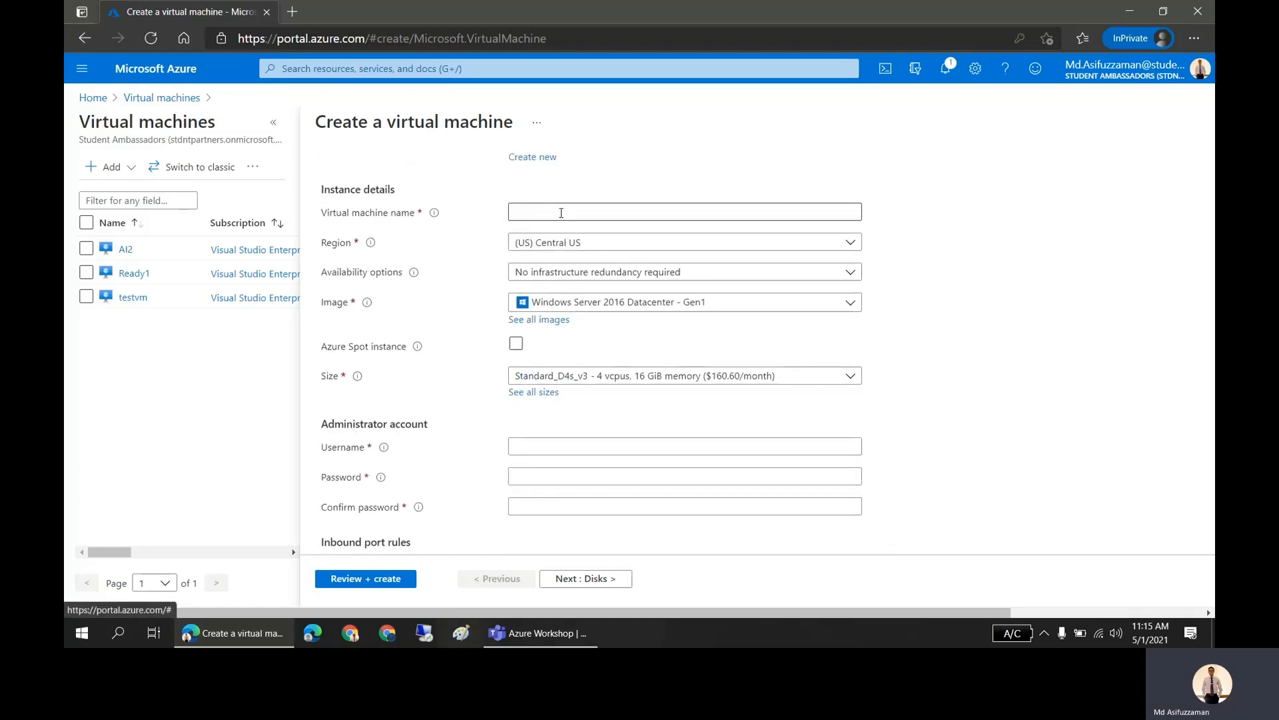
left_click(561, 212)
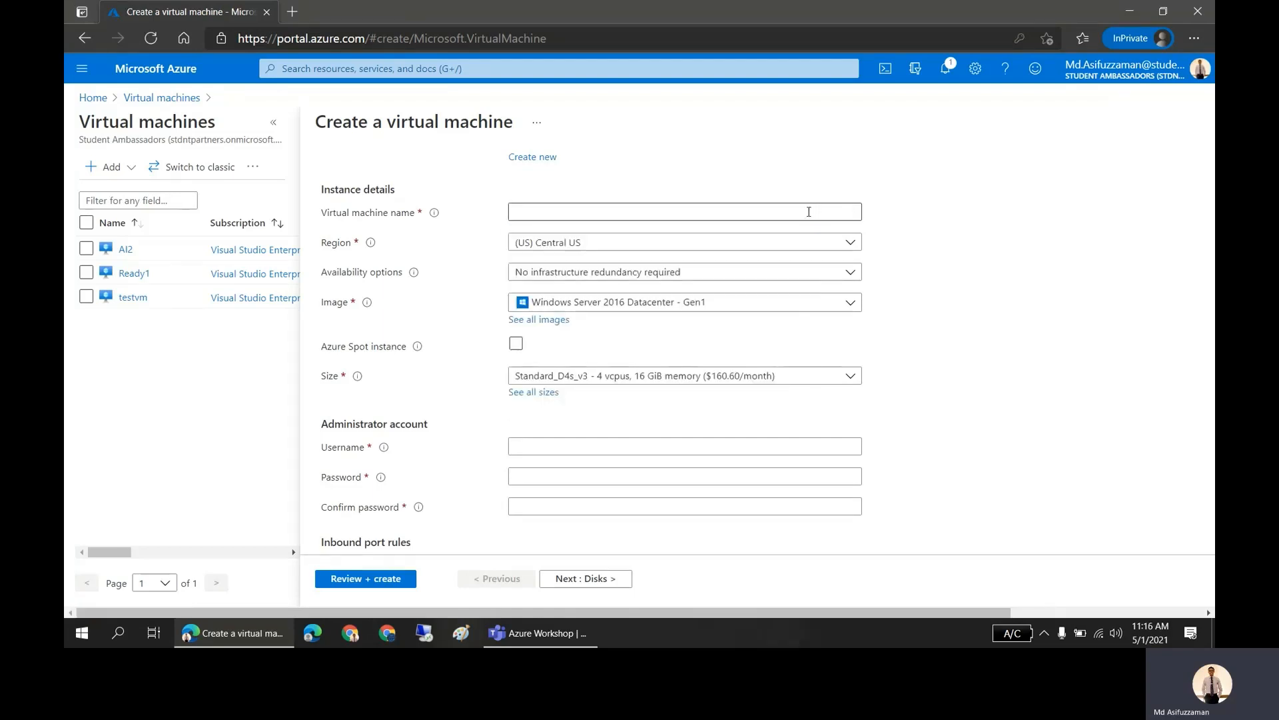
left_click(809, 210)
type("EXP")
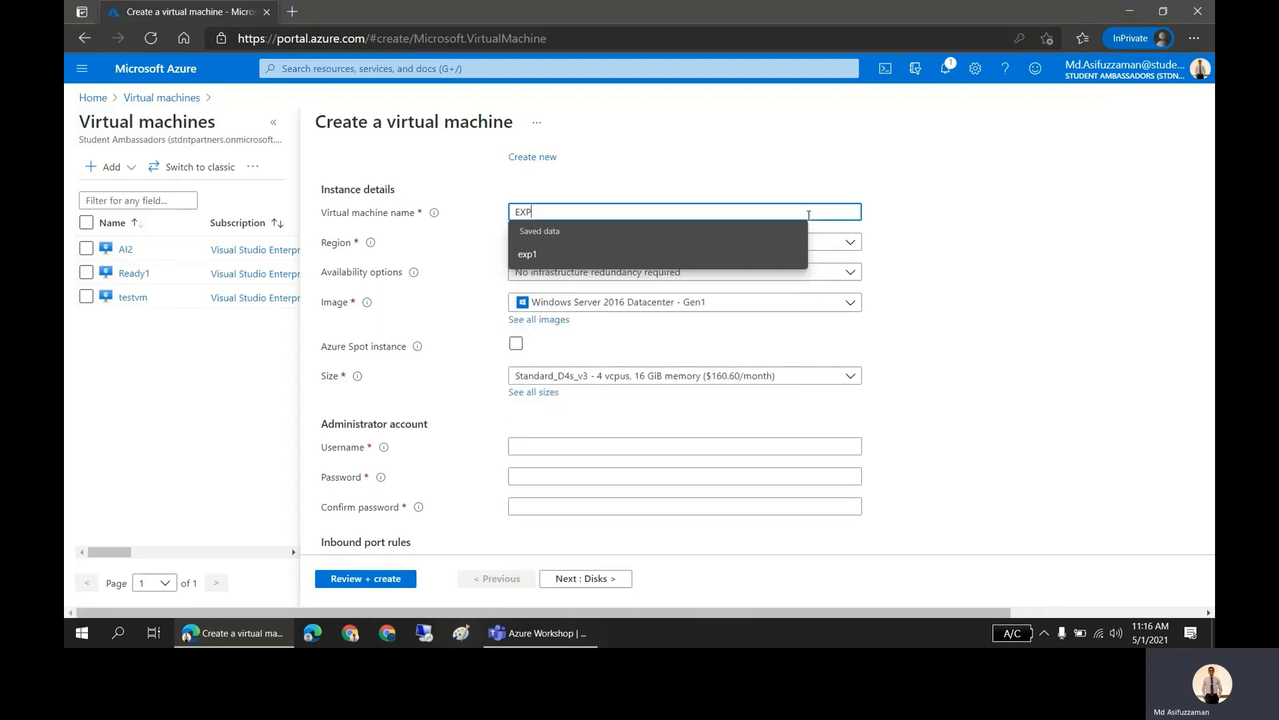
type("-=+")
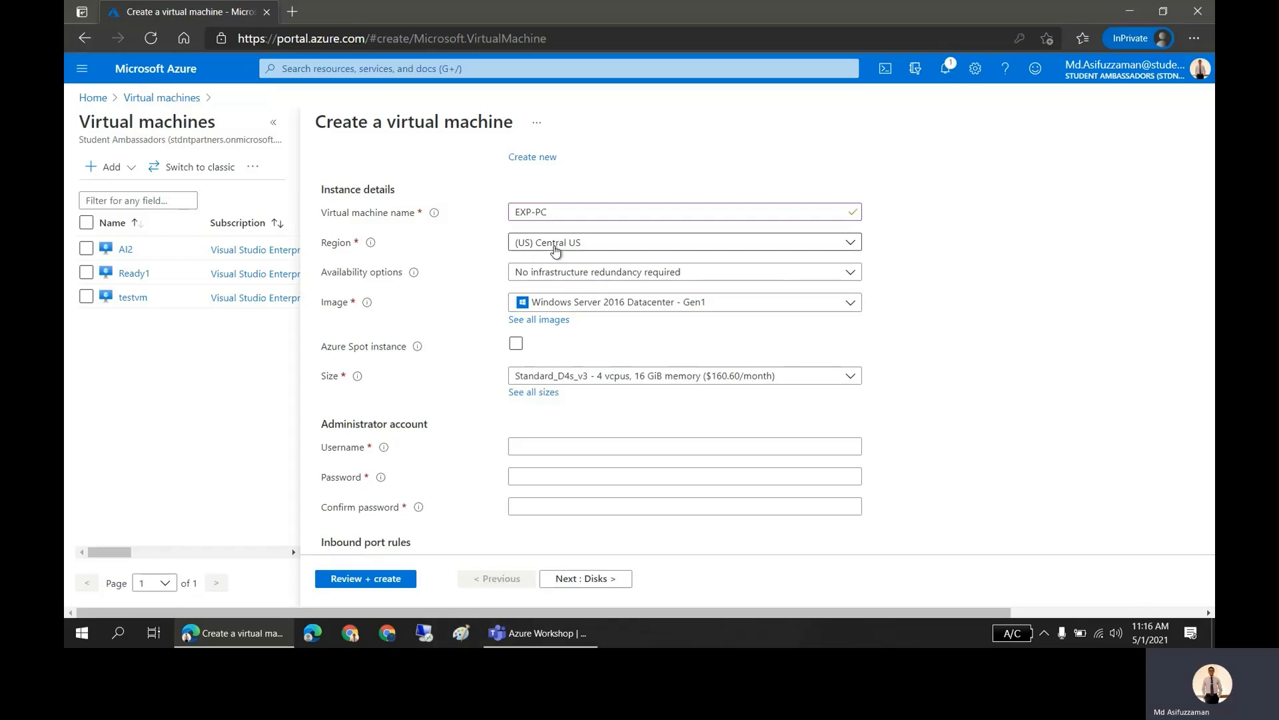
left_click(556, 247)
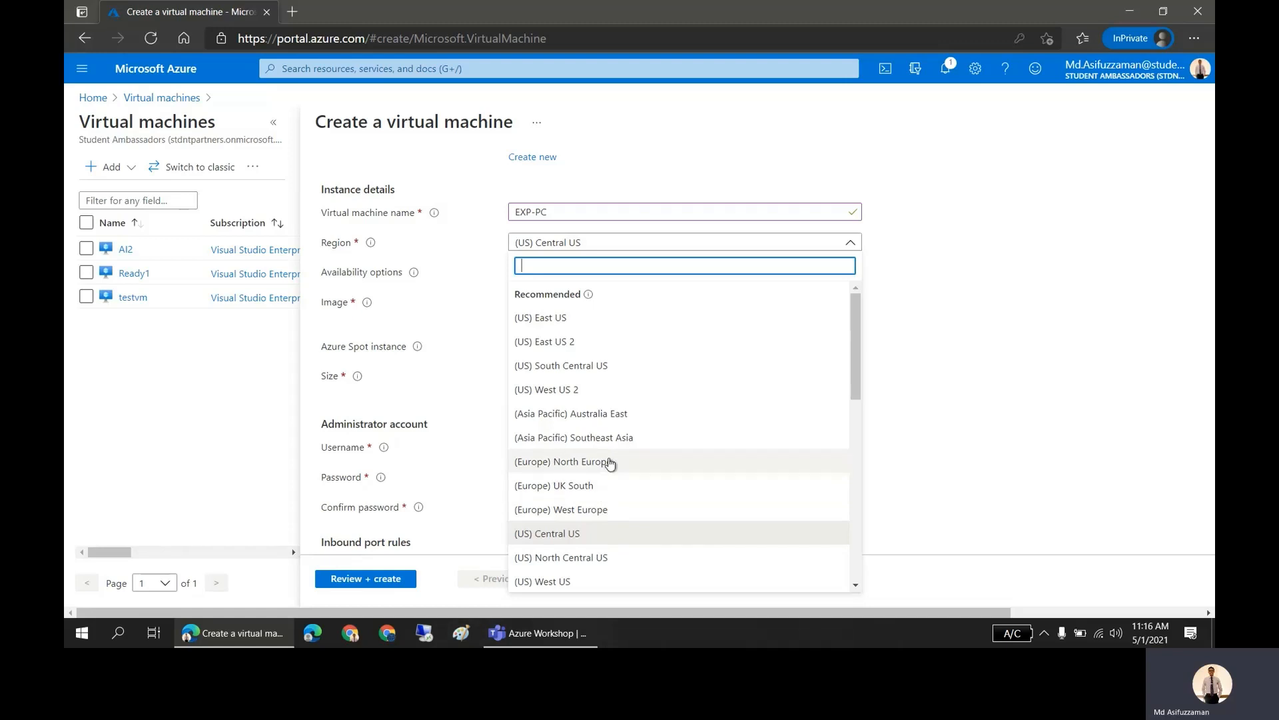
left_click(608, 463)
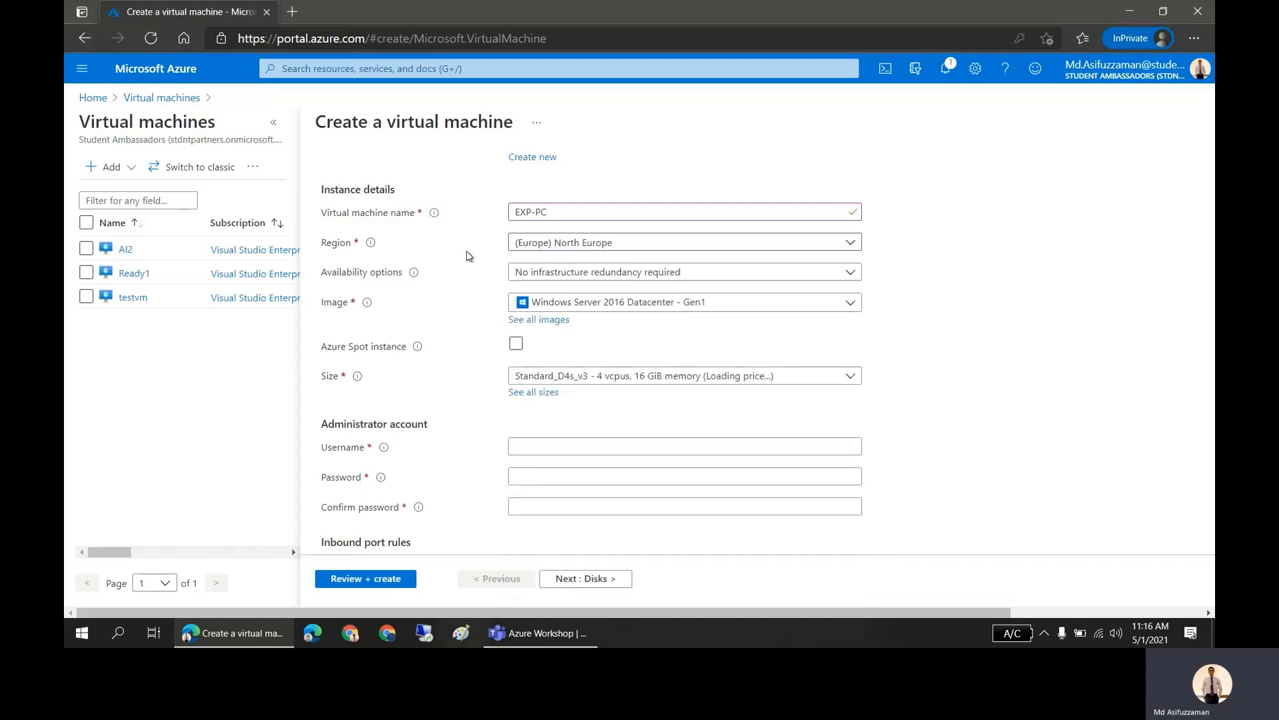
Step: Set up the administrator account with username Intel, and enter and confirm its password
scroll(469, 253, "down", 3)
scroll(467, 254, "up", 1)
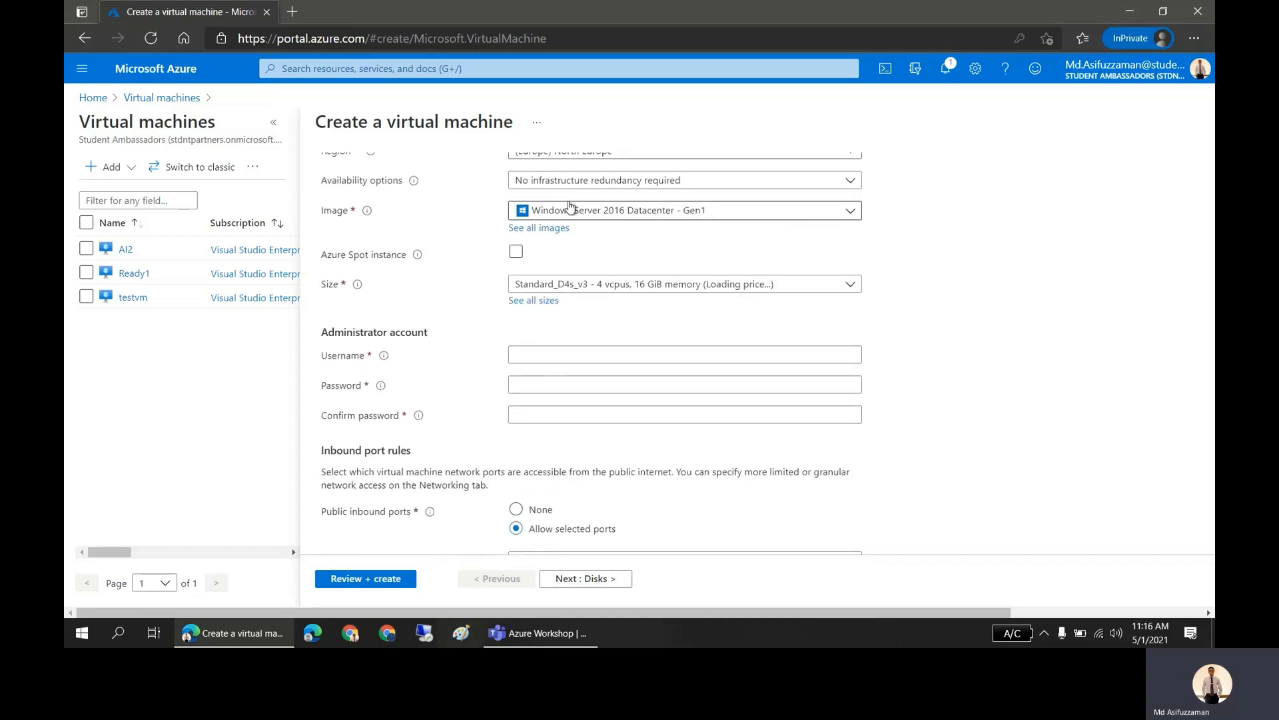
scroll(481, 277, "down", 2)
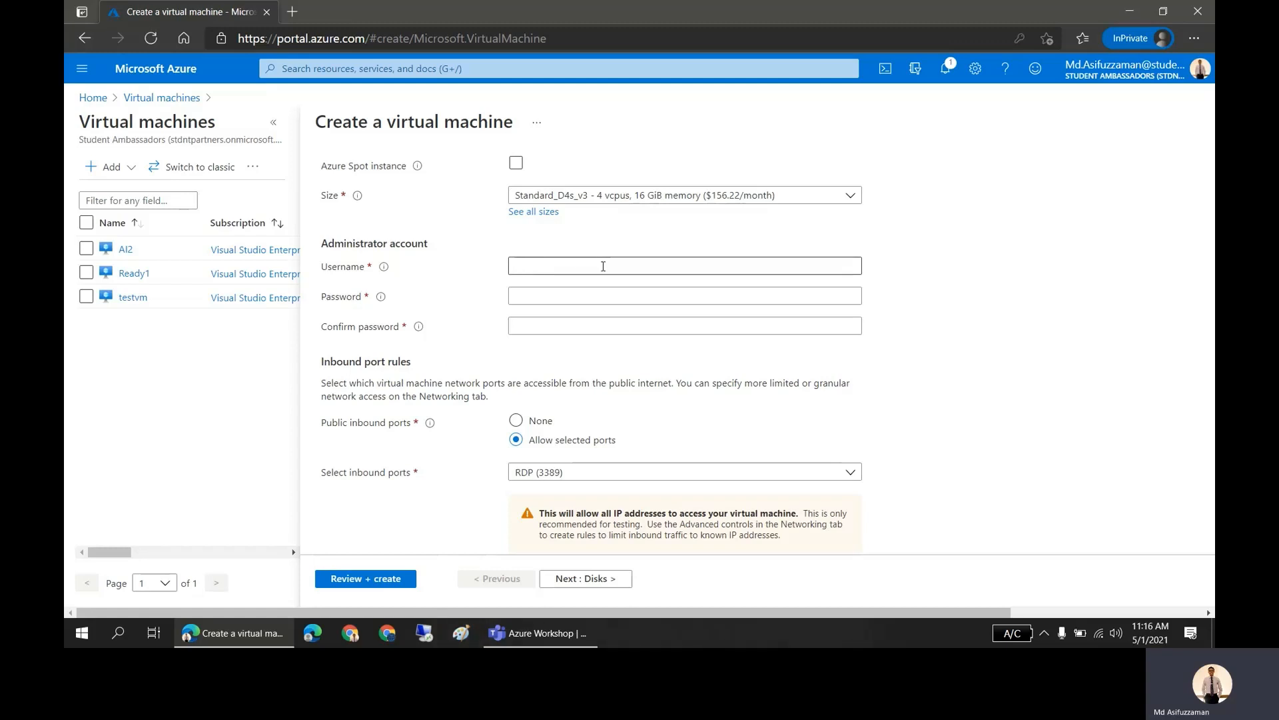
left_click(603, 266)
type("Intel")
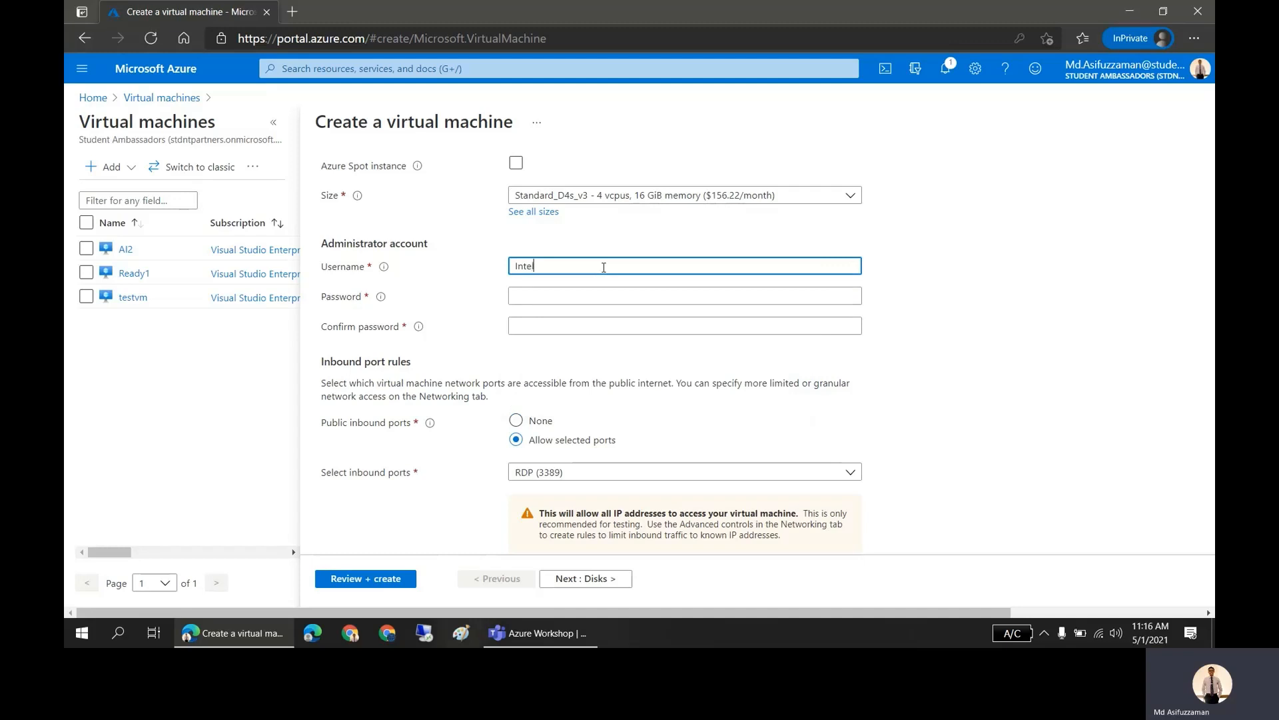
key("Tab")
type("••")
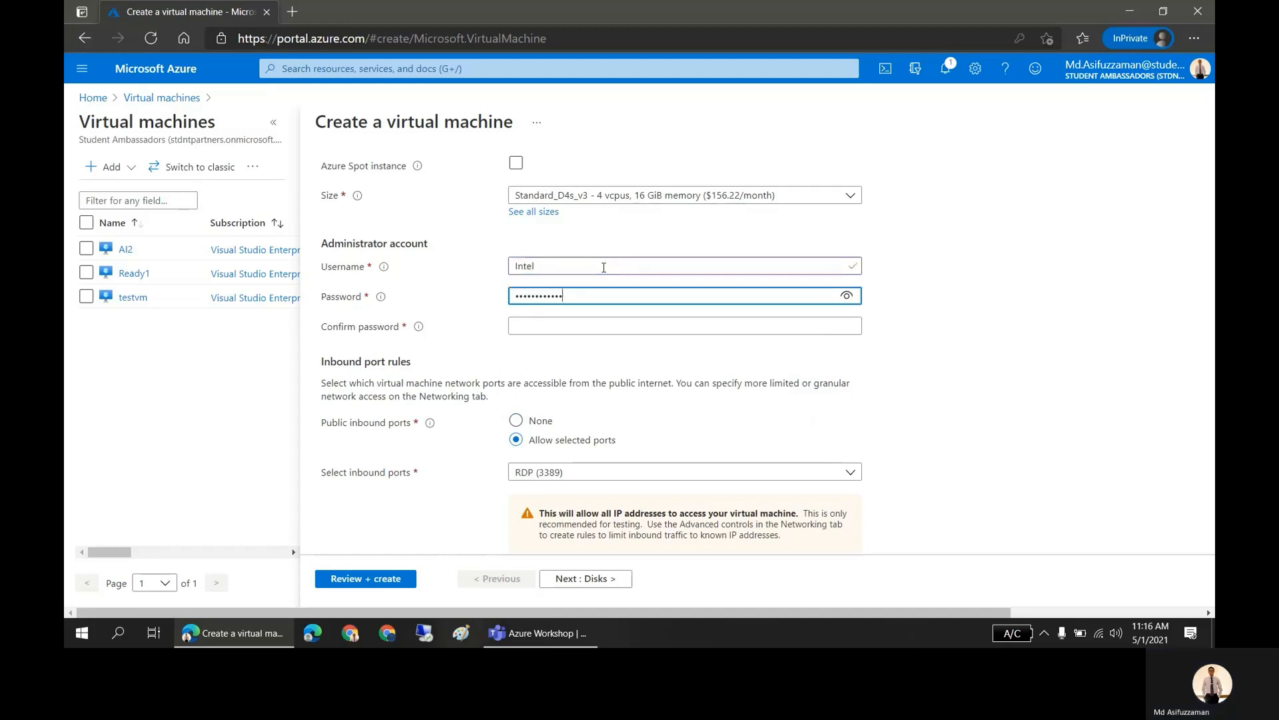
left_click(618, 328)
type("••")
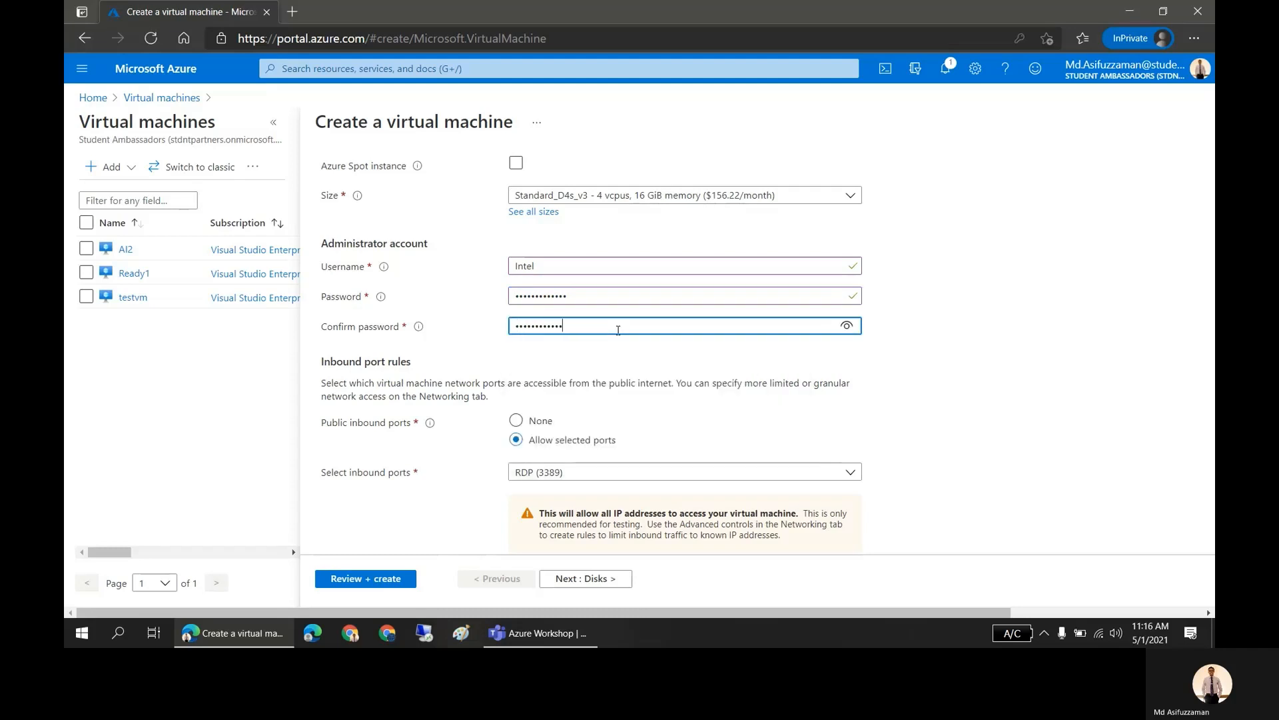
type("•")
left_click(469, 308)
Step: Keep the default disk, networking, management, advanced and tag settings and proceed to the final review
scroll(474, 327, "down", 3)
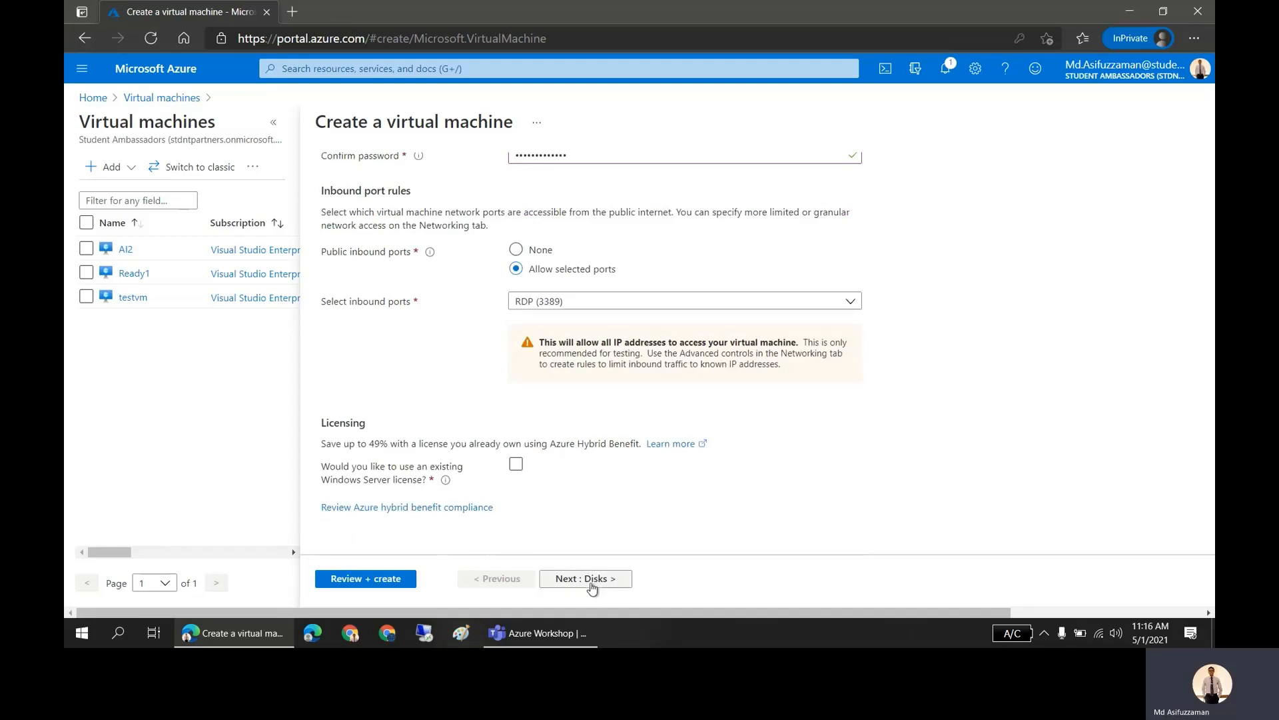
left_click(591, 578)
left_click(591, 579)
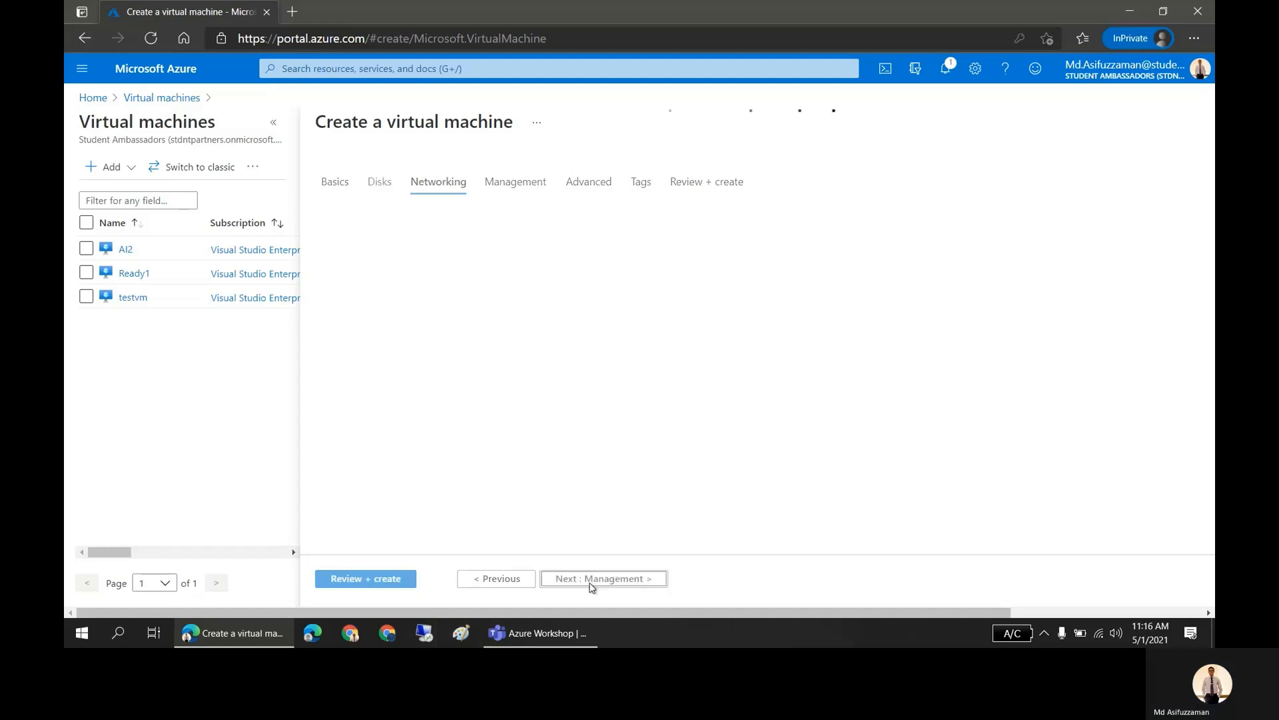
left_click(591, 578)
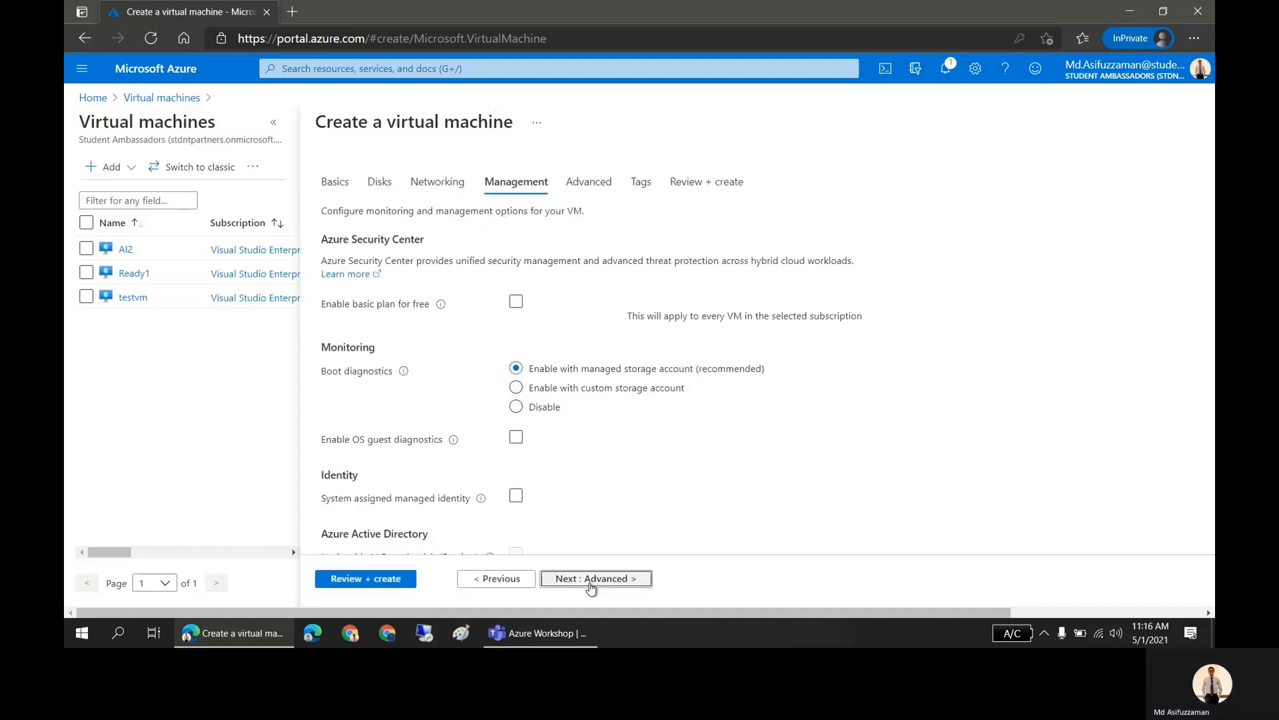
left_click(591, 580)
left_click(591, 580)
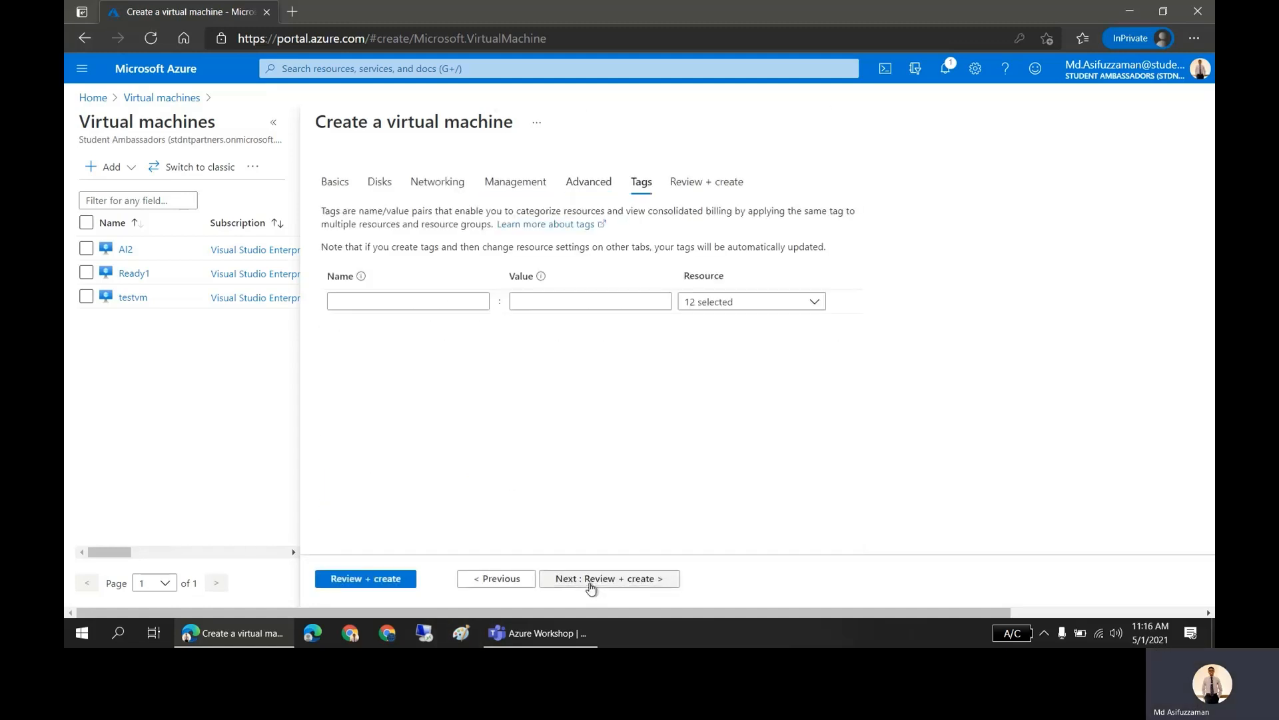
left_click(590, 579)
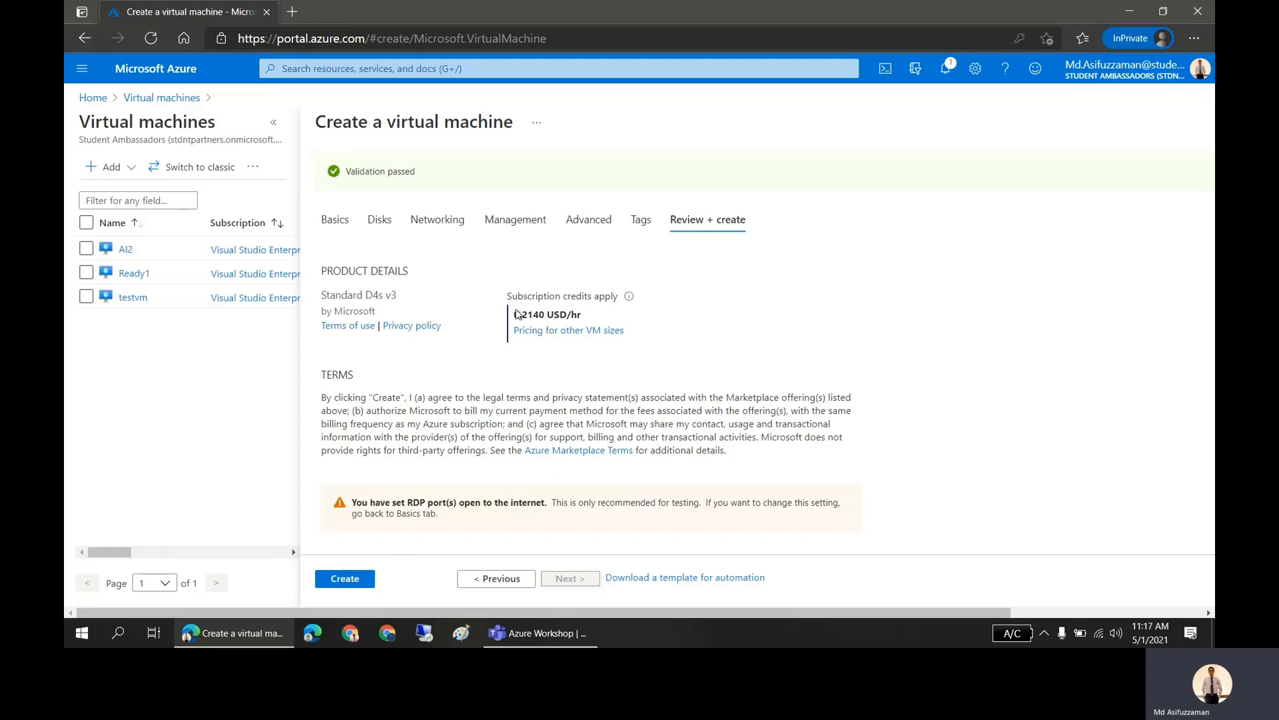
Step: Check the hourly price of the virtual machine and create it
left_click_drag(517, 321, 580, 321)
left_click(581, 322)
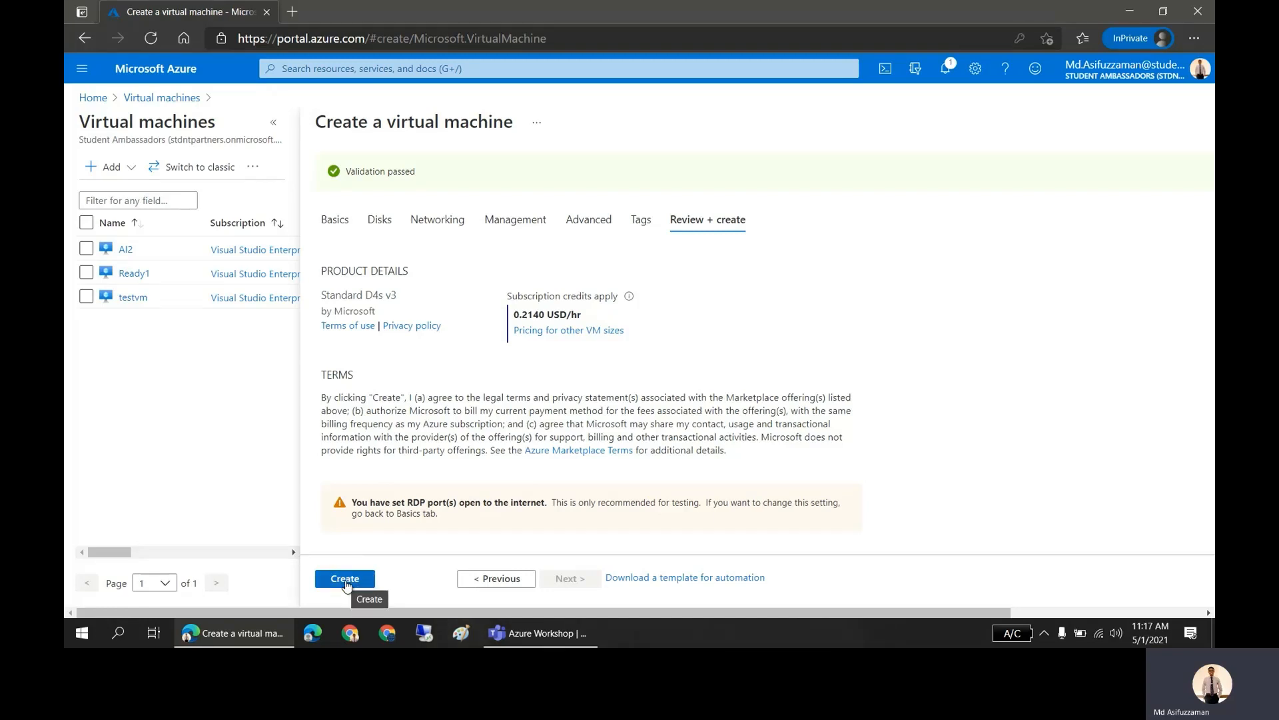
left_click(346, 583)
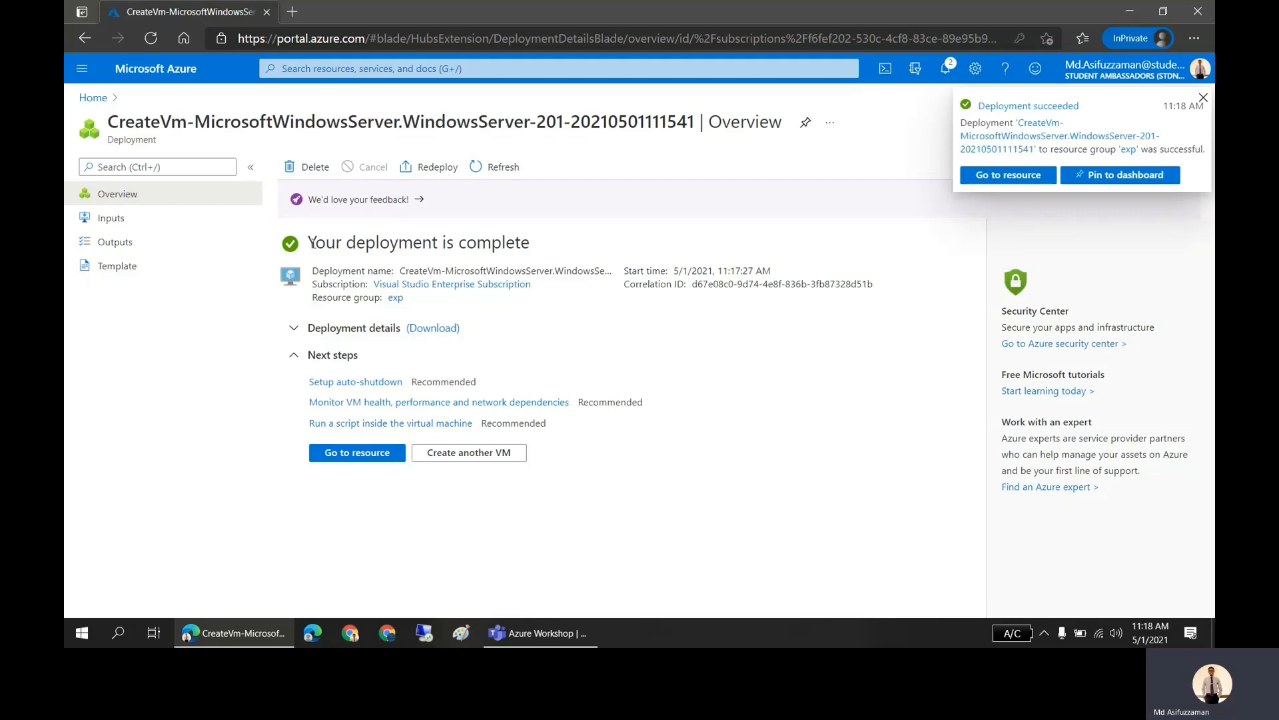
Step: Check the deployment status and return to the virtual machines list by way of the portal home page
left_click_drag(308, 243, 604, 245)
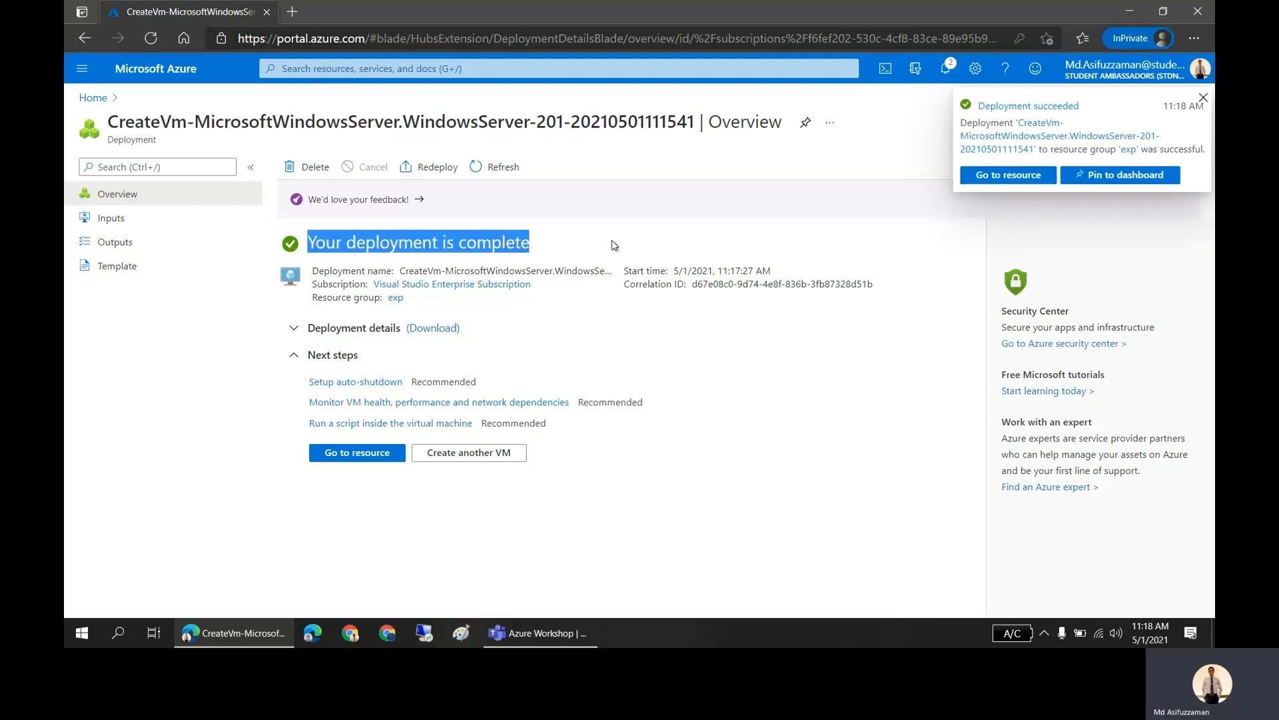
left_click(614, 245)
left_click(93, 98)
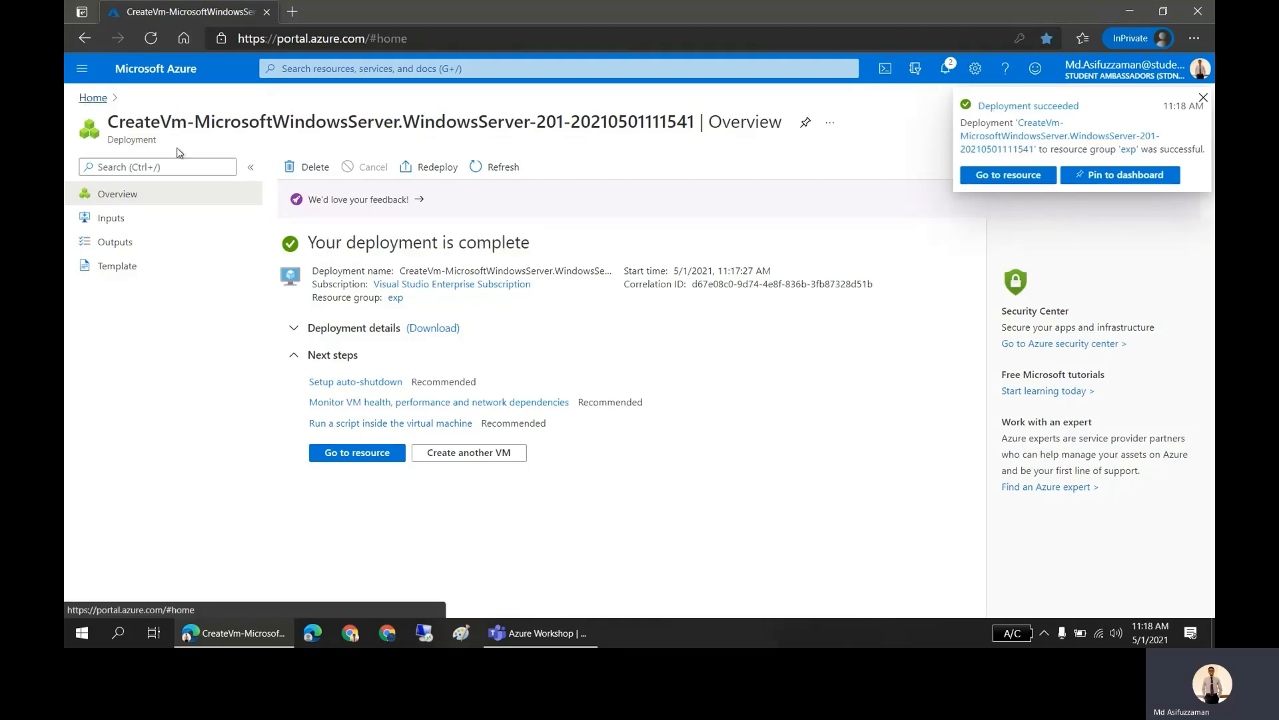
left_click(355, 167)
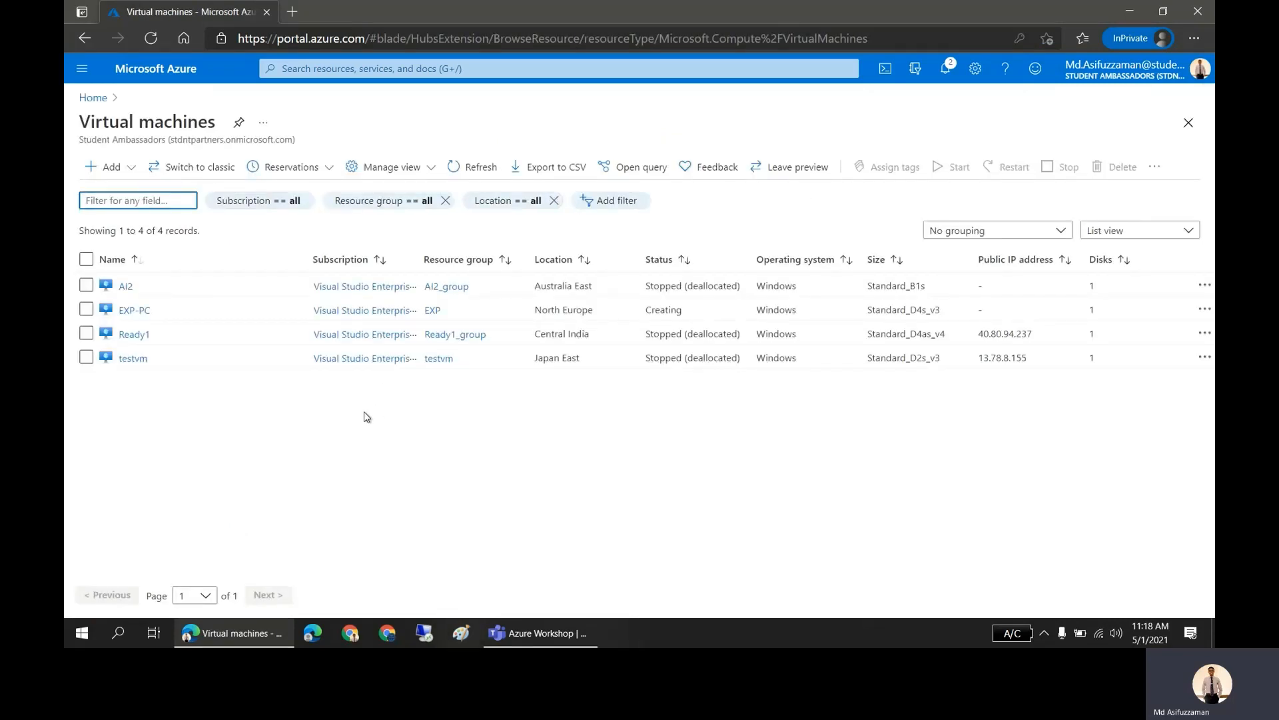
Step: Examine the location and status of EXP-PC in the list and refresh the list
left_click(85, 309)
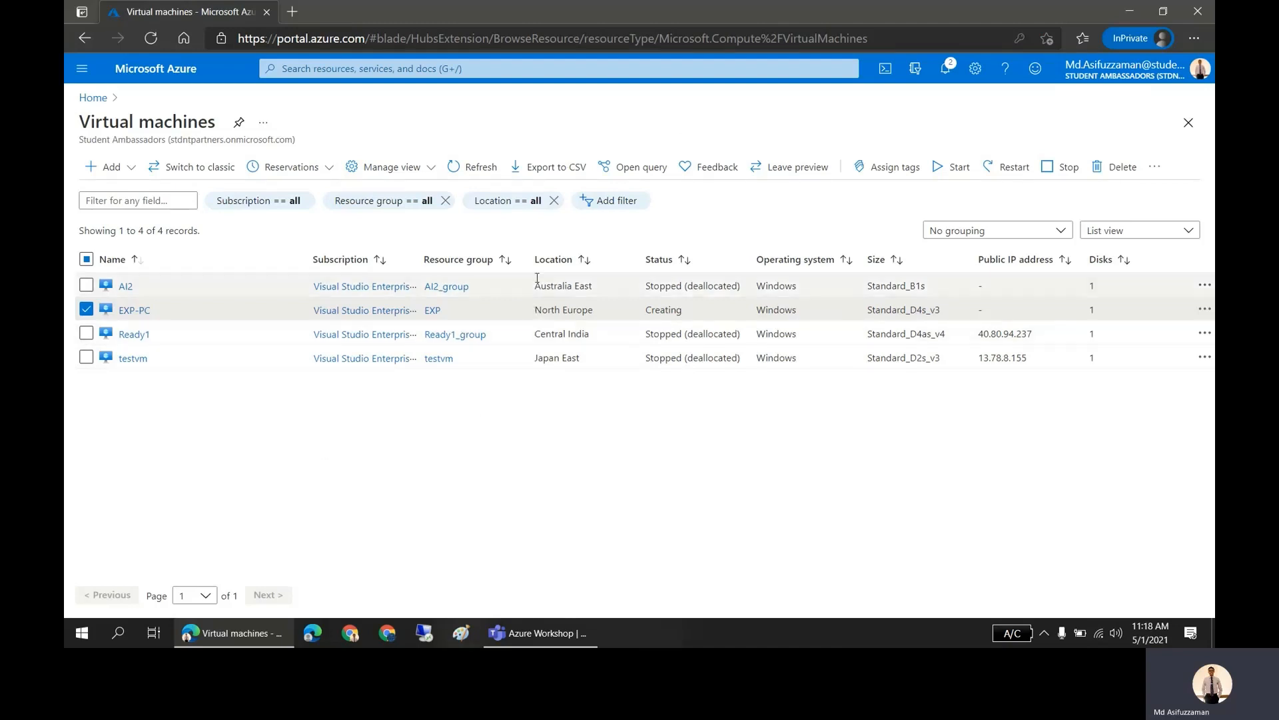
left_click_drag(538, 311, 595, 312)
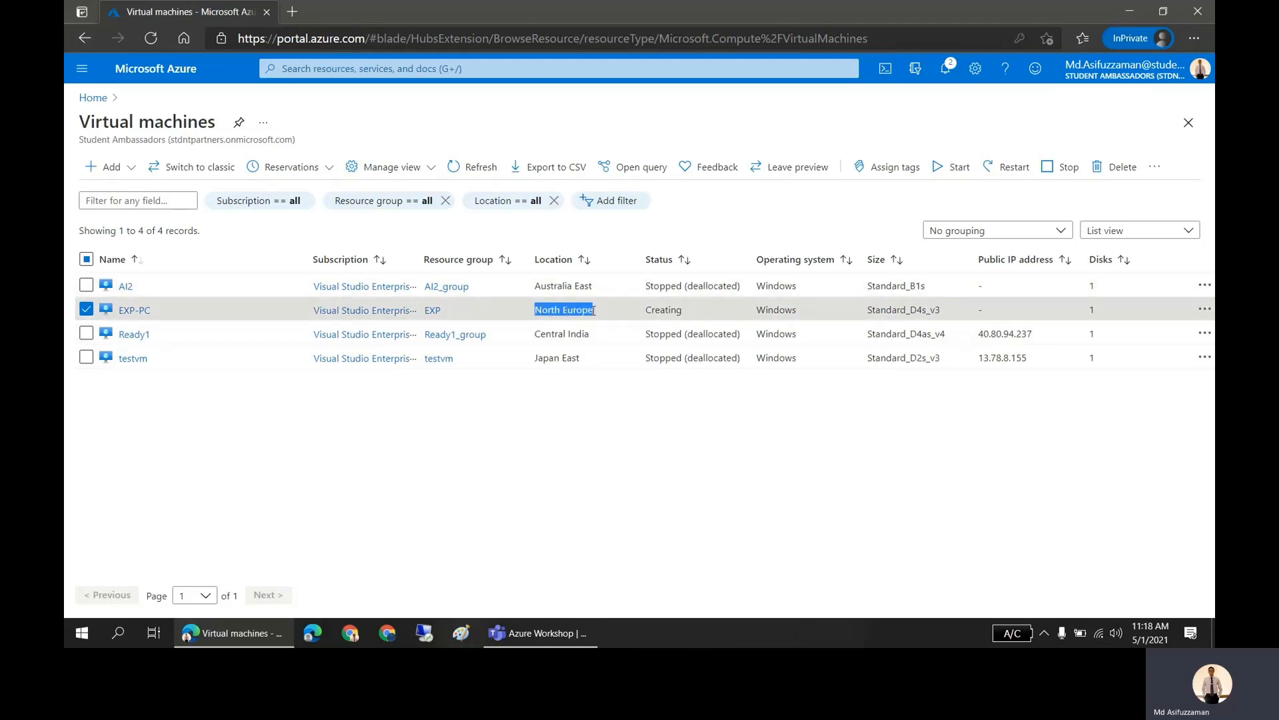
double_click(670, 309)
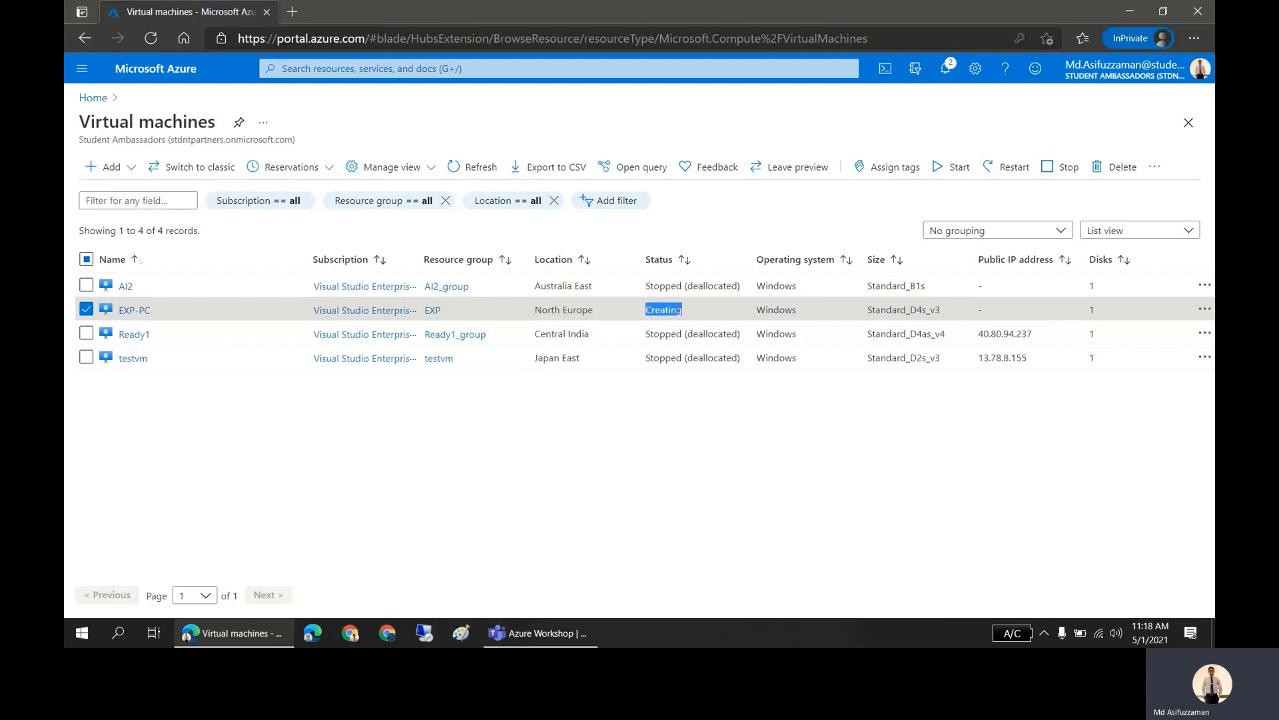
left_click(472, 166)
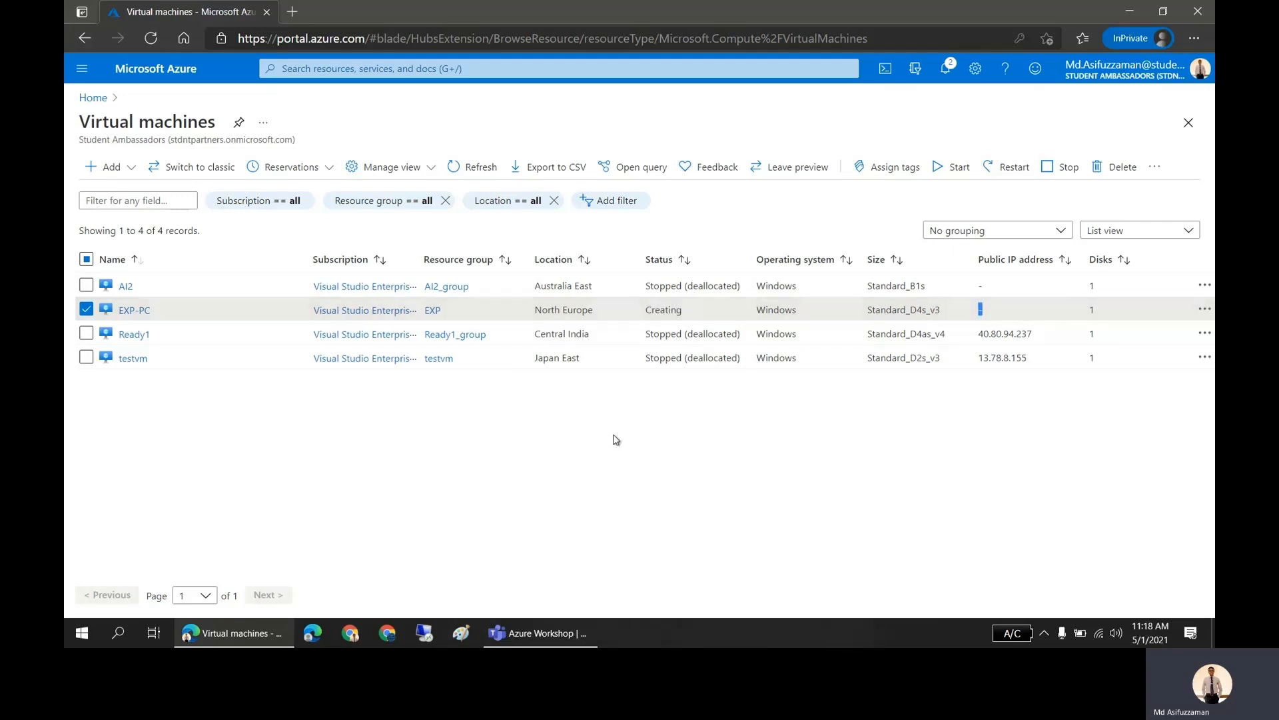
left_click(479, 168)
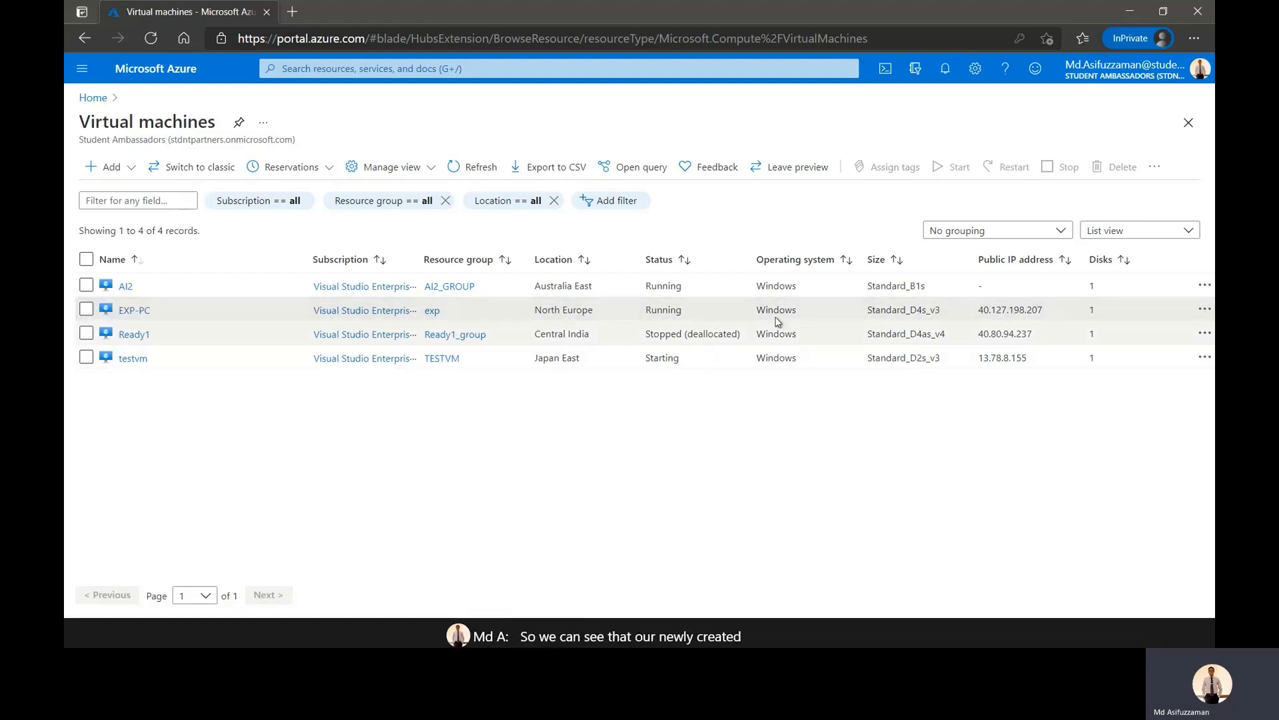
Step: Check the public IP address and running status of EXP-PC
left_click_drag(980, 312, 1042, 310)
left_click(1021, 424)
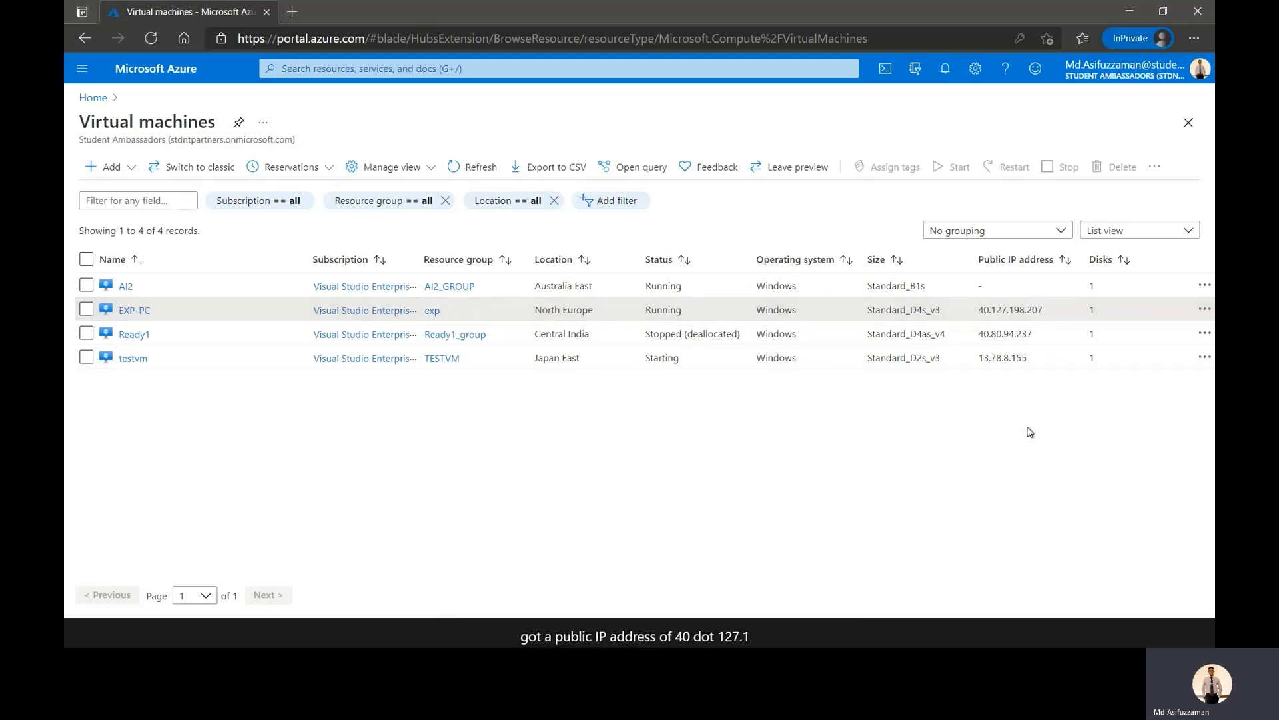
double_click(653, 309)
left_click(766, 468)
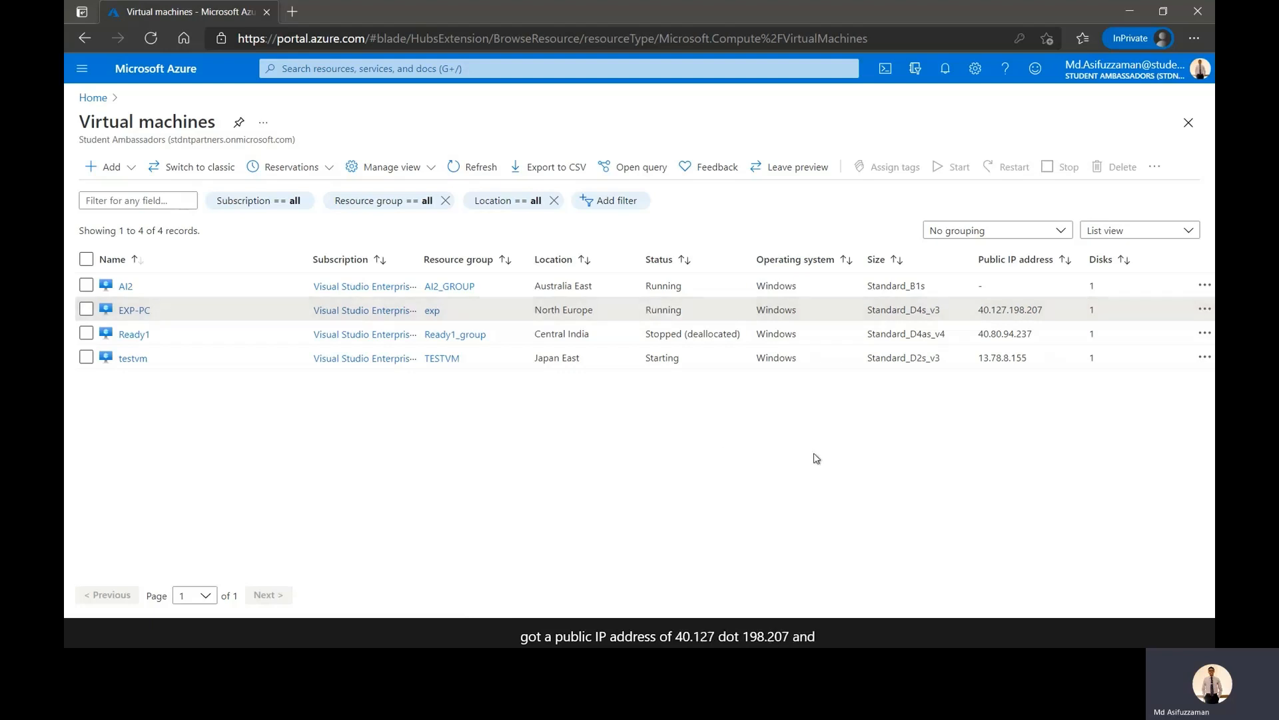